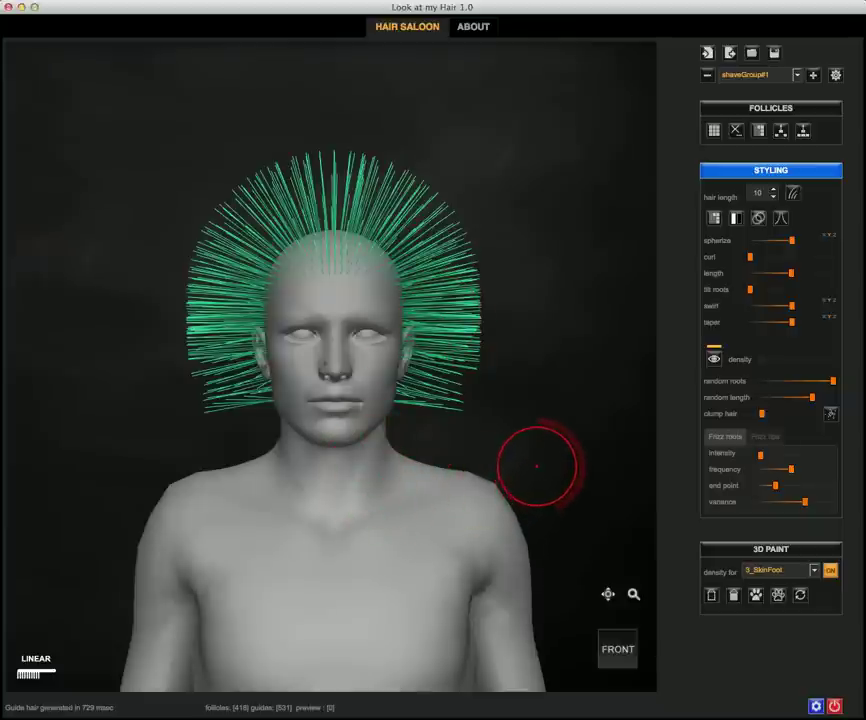
# Step: Apply a positive Spherize to the straight guide hair so that it droops downward around the head
pyautogui.moveTo(537, 470)
pyautogui.mouseDown(button='middle')
pyautogui.moveTo(518, 460)
pyautogui.moveTo(482, 462)
pyautogui.moveTo(547, 464)
pyautogui.mouseUp(button='middle')
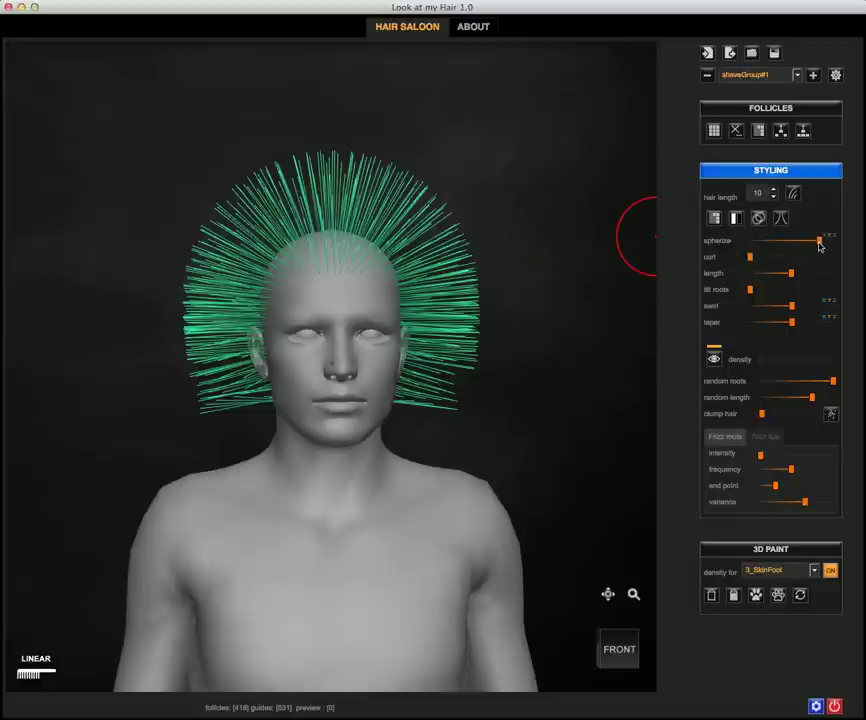
pyautogui.moveTo(820, 246)
pyautogui.mouseDown()
pyautogui.moveTo(795, 248)
pyautogui.moveTo(813, 246)
pyautogui.mouseUp()
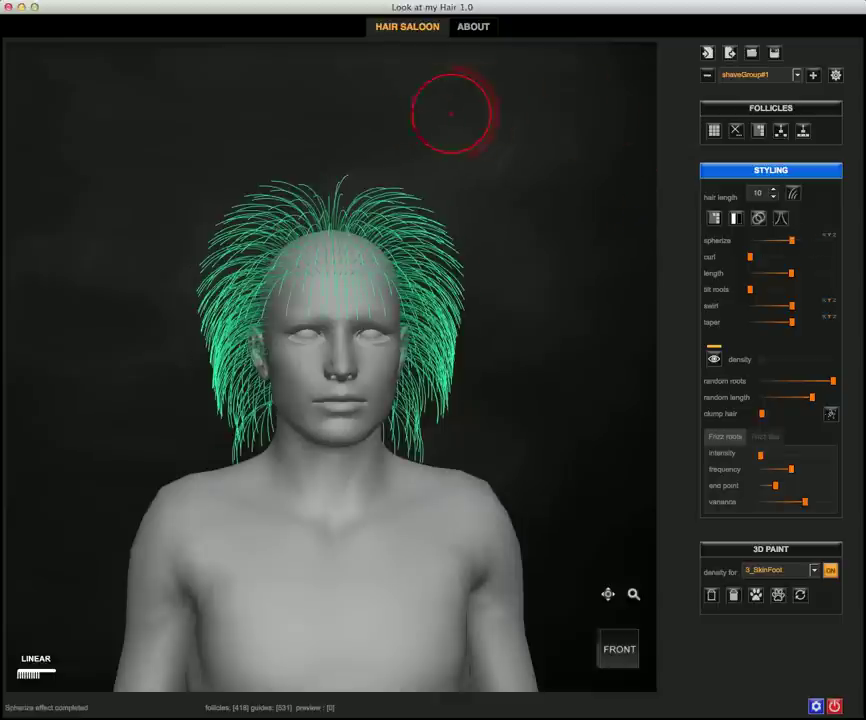
pyautogui.moveTo(527, 117)
pyautogui.mouseDown(button='middle')
pyautogui.moveTo(379, 116)
pyautogui.moveTo(367, 106)
pyautogui.moveTo(213, 120)
pyautogui.moveTo(619, 120)
pyautogui.moveTo(522, 120)
pyautogui.mouseUp(button='middle')
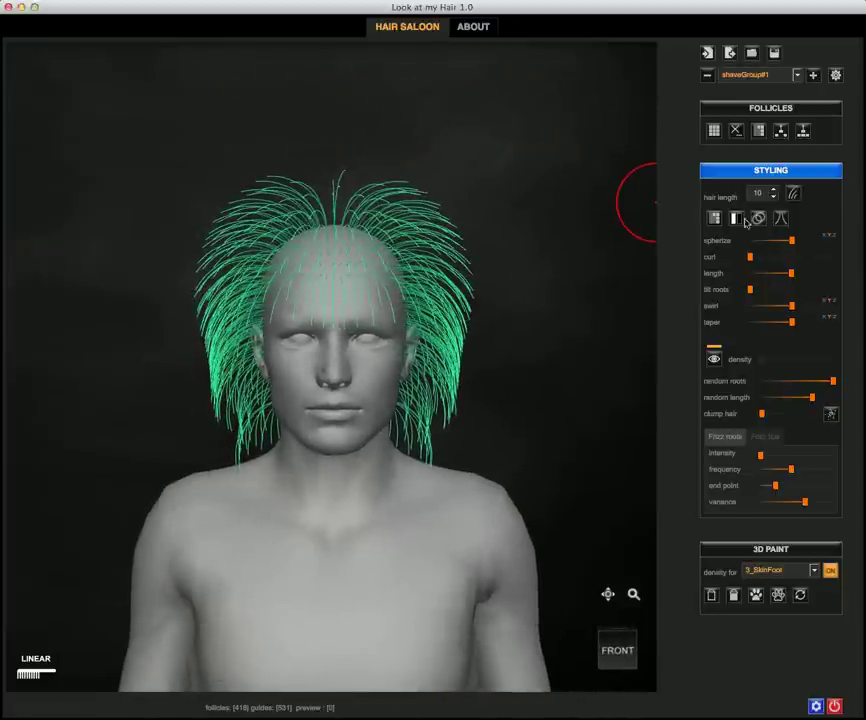
# Step: Apply a negative Spherize to the drooping guide hair so that it bends upward toward the crown
pyautogui.moveTo(786, 242); pyautogui.dragTo(792, 242)
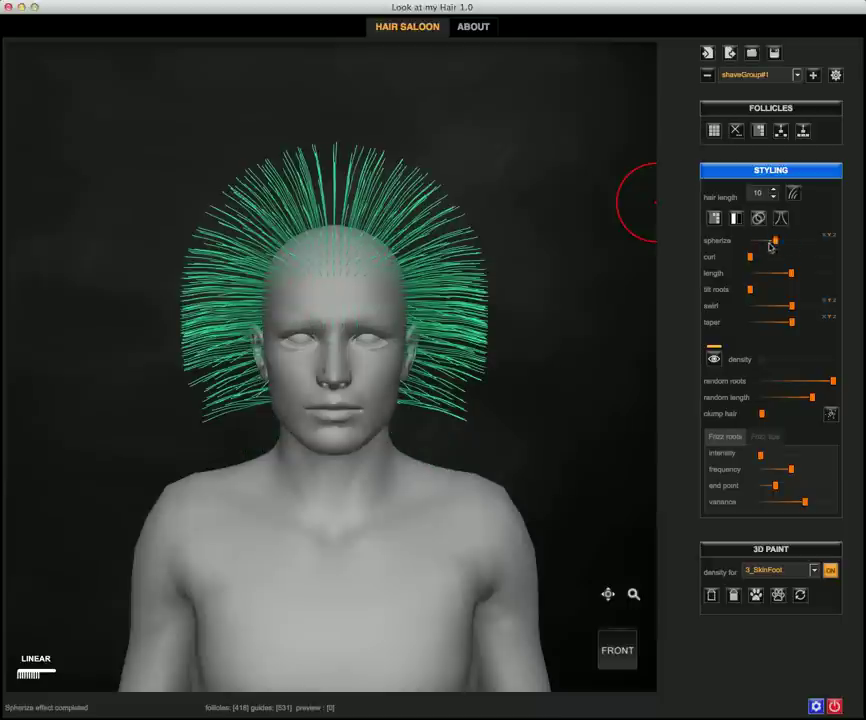
pyautogui.moveTo(773, 242); pyautogui.dragTo(777, 242)
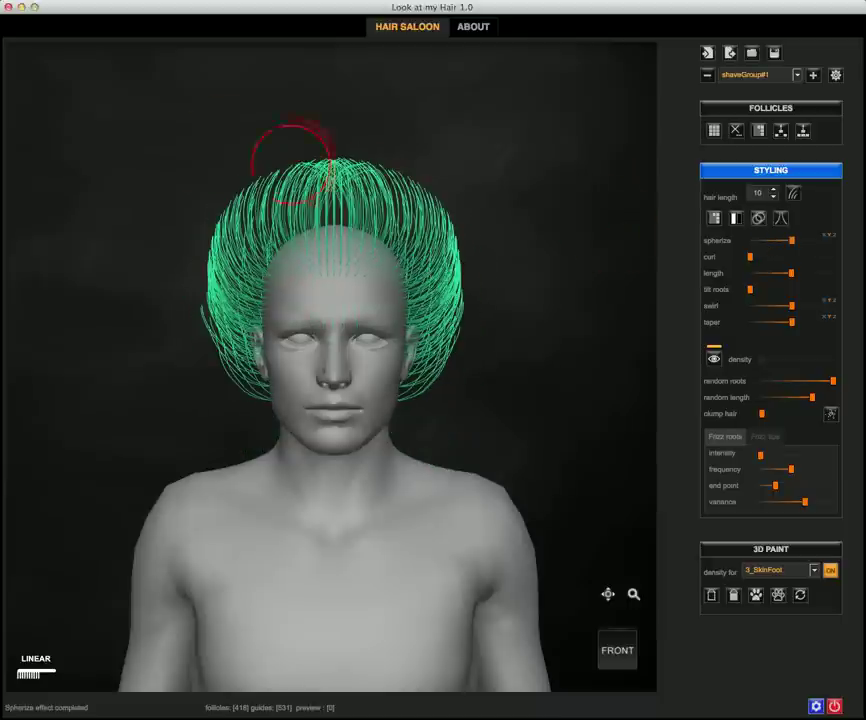
pyautogui.moveTo(114, 128); pyautogui.dragTo(254, 125, button='middle')
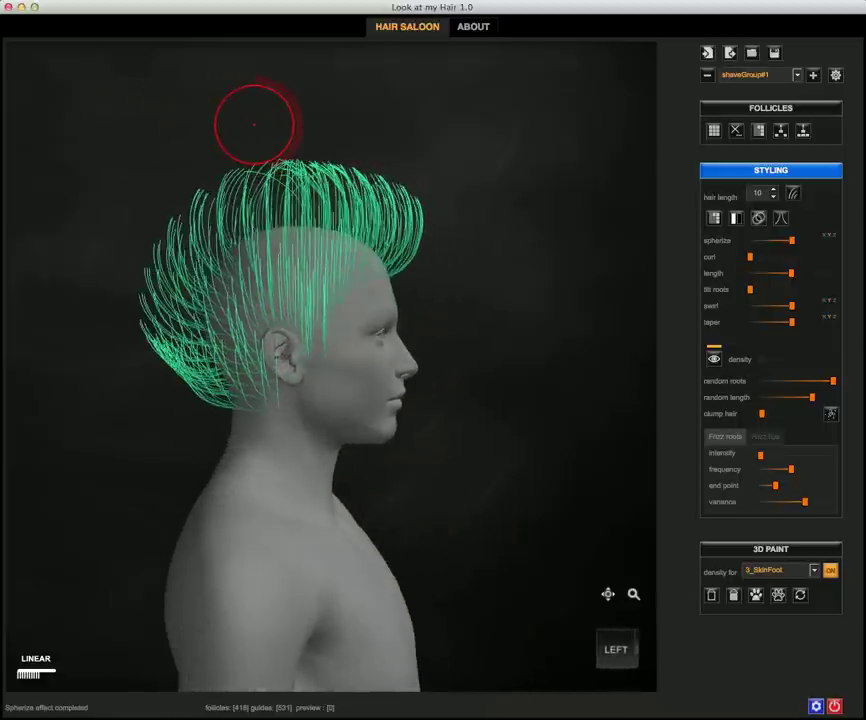
# Step: Switch Spherize to the Z axis and apply it positively to sweep the guide hair toward the back of the head
pyautogui.moveTo(245, 120)
pyautogui.keyDown('alt'); pyautogui.mouseDown()
pyautogui.moveTo(155, 131)
pyautogui.moveTo(506, 120)
pyautogui.moveTo(377, 116)
pyautogui.moveTo(261, 126)
pyautogui.mouseUp(); pyautogui.keyUp('alt')
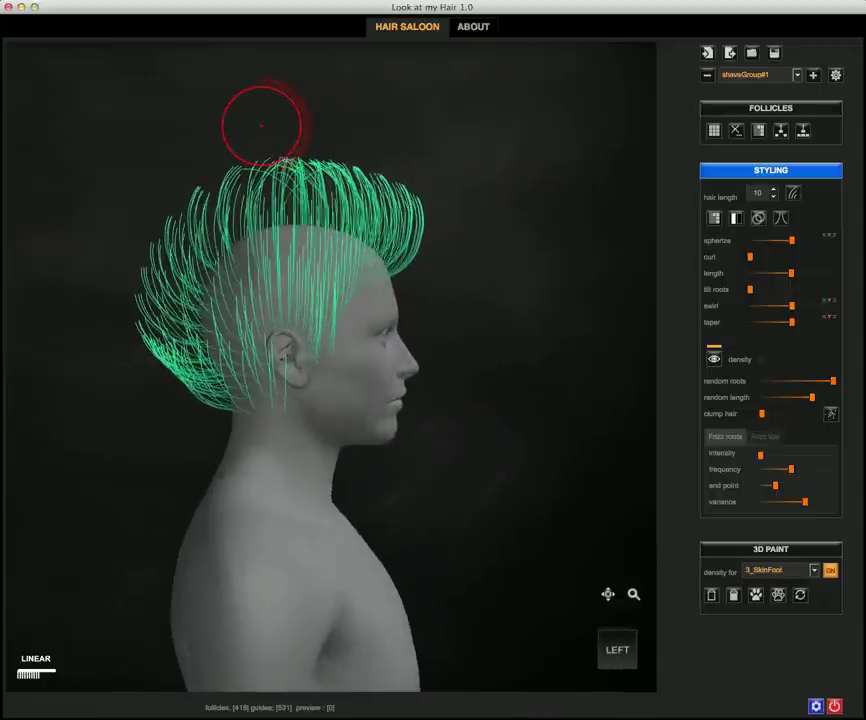
pyautogui.scroll(-3, 291, 167)
pyautogui.moveTo(334, 138)
pyautogui.keyDown('alt'); pyautogui.mouseDown()
pyautogui.moveTo(284, 133)
pyautogui.moveTo(352, 139)
pyautogui.mouseUp(); pyautogui.keyUp('alt')
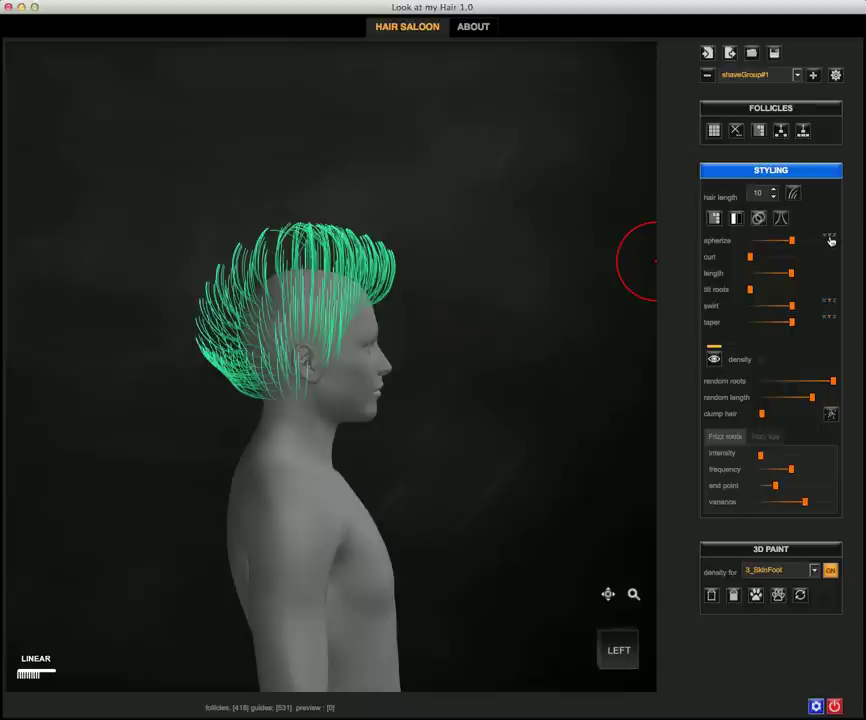
pyautogui.moveTo(792, 242); pyautogui.dragTo(812, 245)
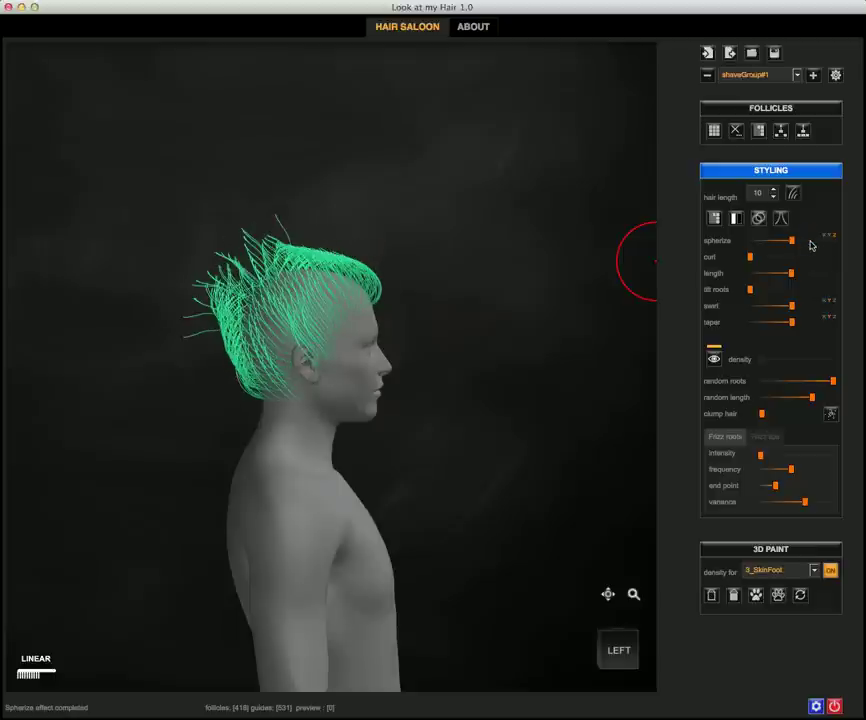
# Step: Enlarge the comb brush and comb the guide hair on the back of the head backward
pyautogui.moveTo(656, 273)
pyautogui.mouseDown(button='middle')
pyautogui.moveTo(561, 294)
pyautogui.moveTo(305, 284)
pyautogui.moveTo(331, 285)
pyautogui.mouseUp(button='middle')
pyautogui.rightClick(330, 285)
pyautogui.moveTo(326, 231); pyautogui.dragTo(383, 229)
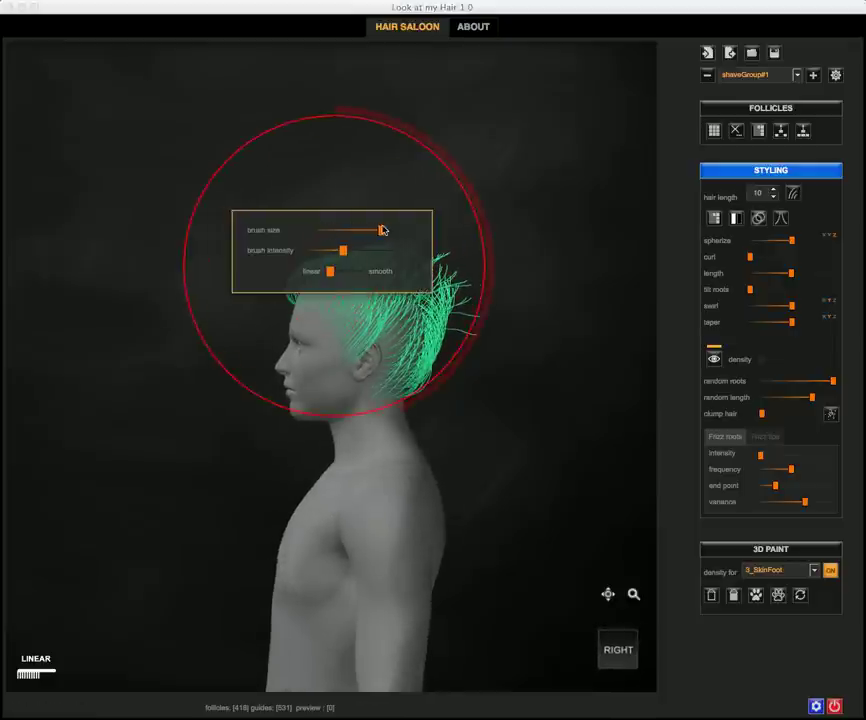
pyautogui.moveTo(502, 159)
pyautogui.mouseDown()
pyautogui.moveTo(518, 25)
pyautogui.moveTo(493, 209)
pyautogui.moveTo(547, 233)
pyautogui.moveTo(599, 217)
pyautogui.moveTo(531, 163)
pyautogui.moveTo(568, 172)
pyautogui.moveTo(565, 183)
pyautogui.moveTo(591, 227)
pyautogui.mouseUp()
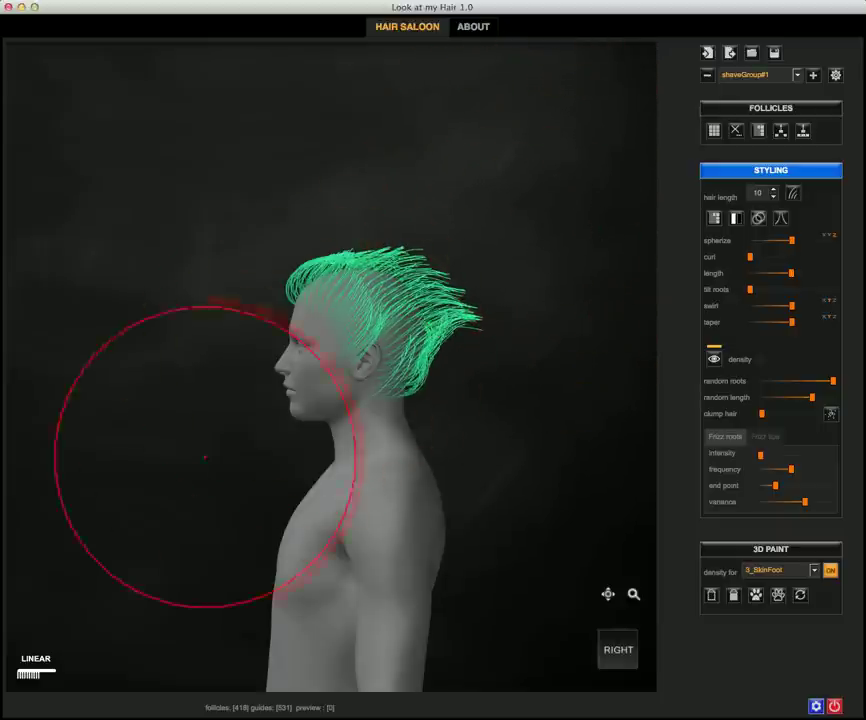
# Step: Preview the full hair, examine the swept-back style from the front and side, and turn the preview off
pyautogui.moveTo(142, 522); pyautogui.dragTo(477, 516, button='middle')
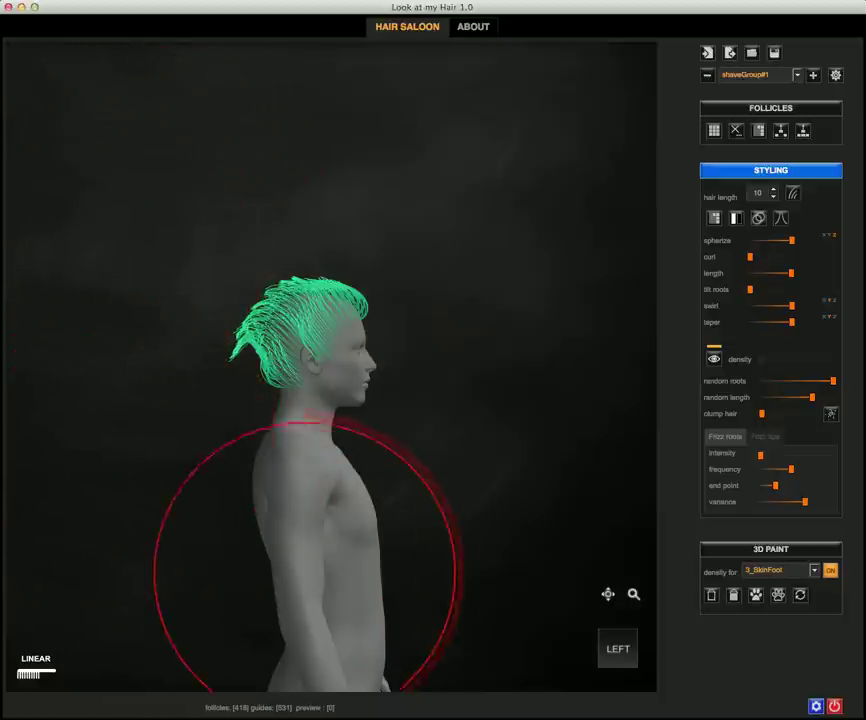
pyautogui.moveTo(308, 574); pyautogui.dragTo(178, 580, button='middle')
pyautogui.scroll(3, 180, 568)
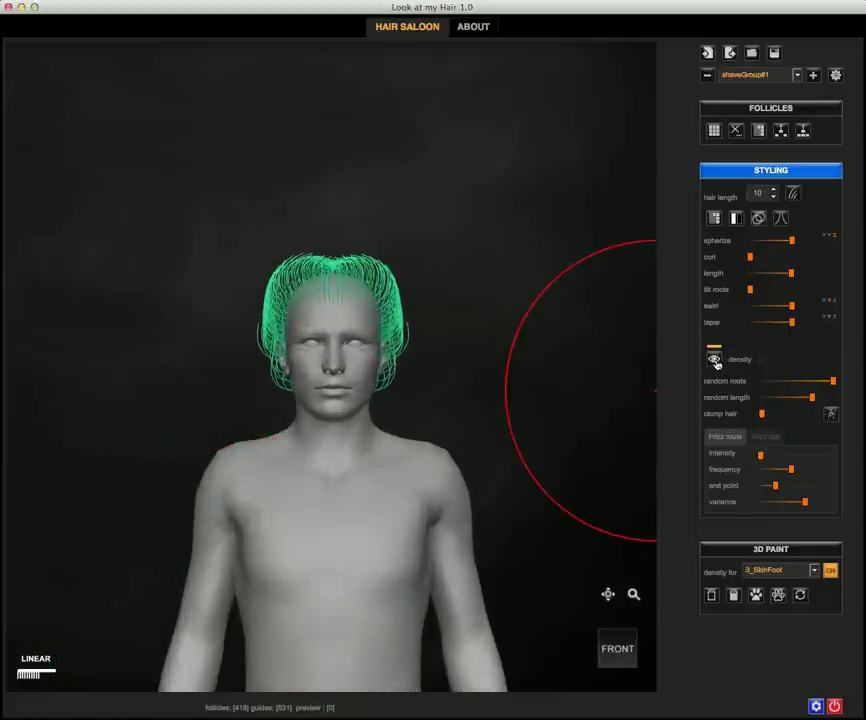
pyautogui.moveTo(441, 106)
pyautogui.mouseDown(button='middle')
pyautogui.moveTo(526, 87)
pyautogui.moveTo(540, 135)
pyautogui.mouseUp(button='middle')
pyautogui.scroll(2, 548, 128)
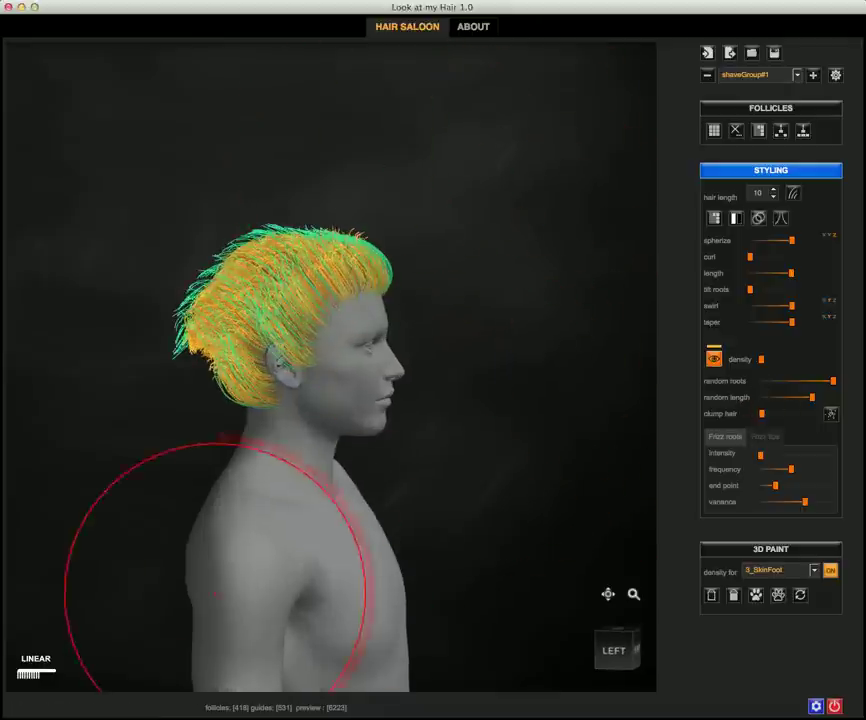
pyautogui.moveTo(213, 580)
pyautogui.mouseDown(button='middle')
pyautogui.moveTo(340, 610)
pyautogui.moveTo(77, 580)
pyautogui.mouseUp(button='middle')
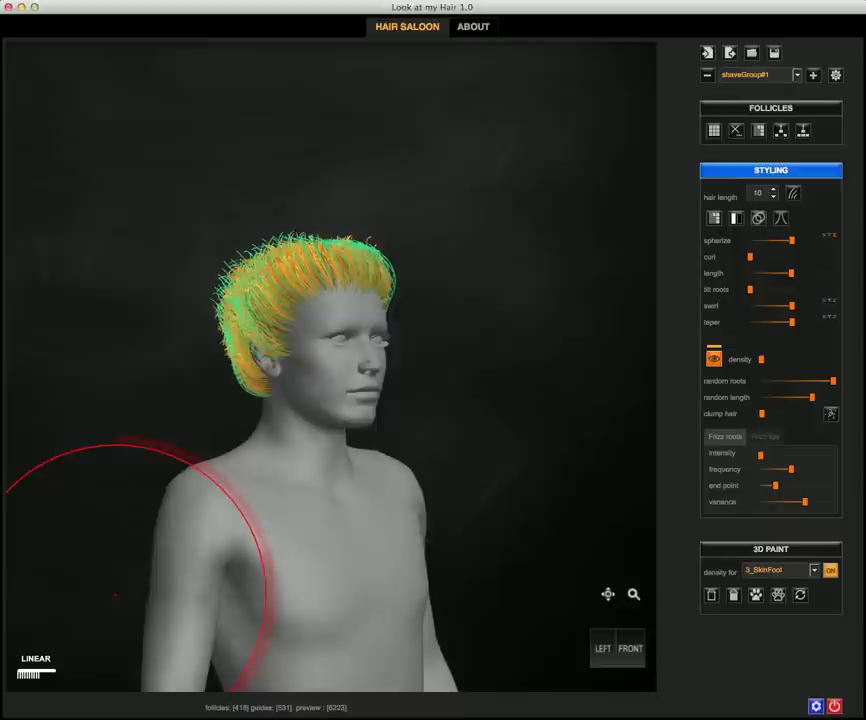
pyautogui.click(726, 364)
# Step: Regenerate the guide hair straight at length 10 and reduce the comb brush size
pyautogui.moveTo(619, 452); pyautogui.dragTo(512, 421, button='middle')
pyautogui.click(794, 195)
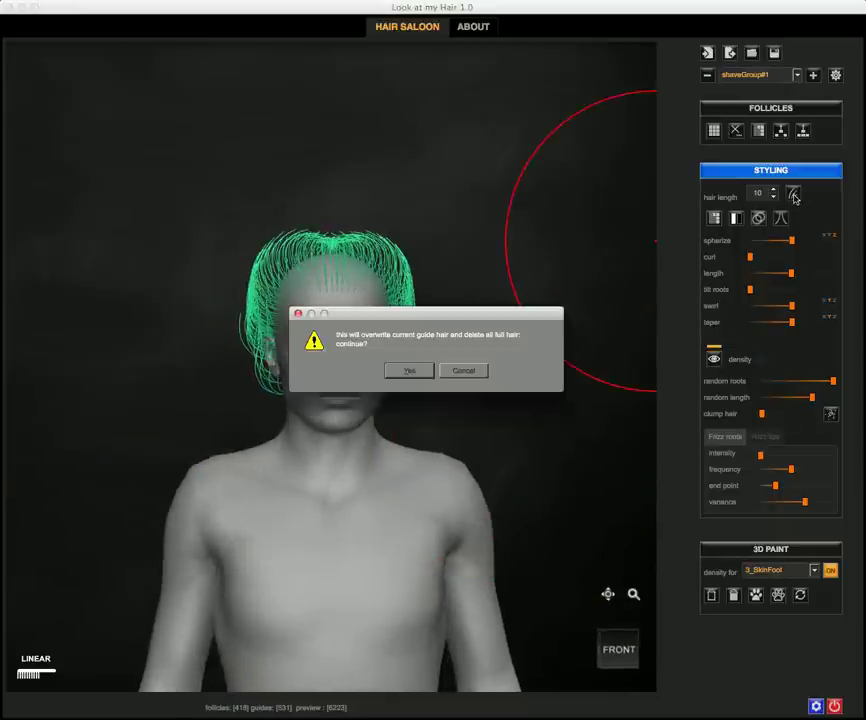
pyautogui.click(420, 377)
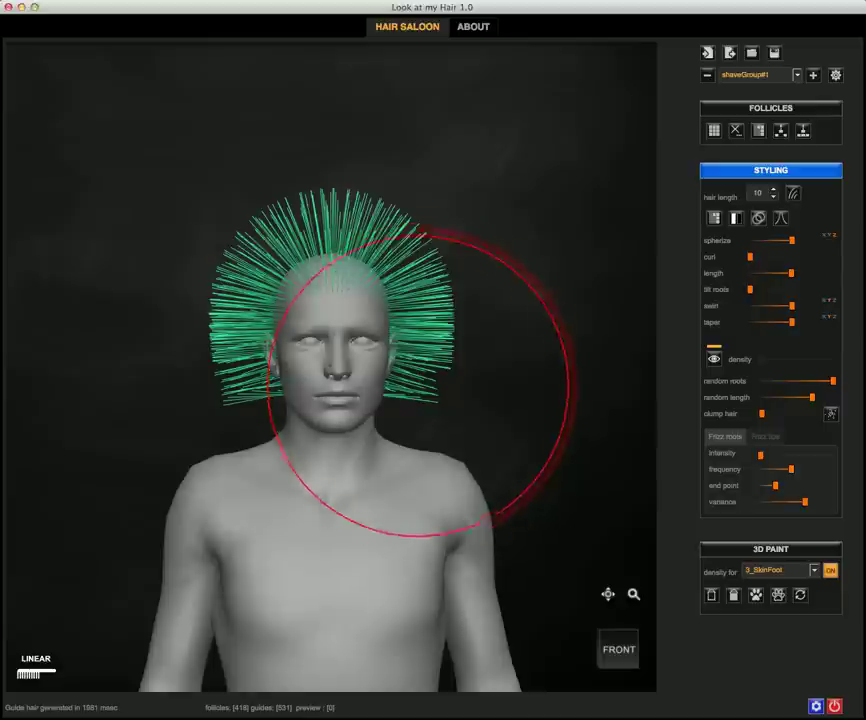
pyautogui.rightClick(363, 409)
pyautogui.moveTo(411, 386); pyautogui.dragTo(371, 386)
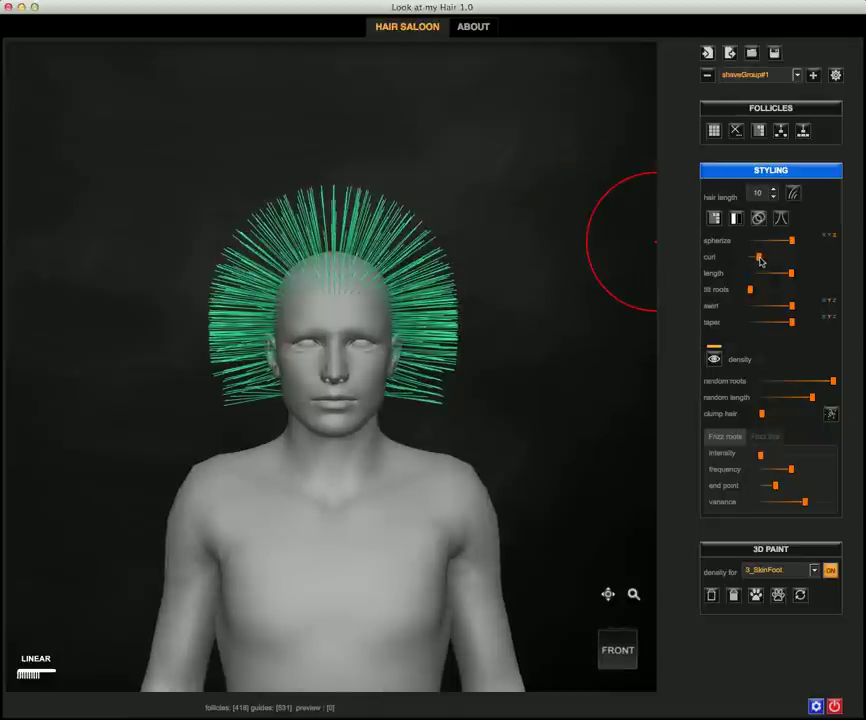
# Step: Curl the guide hair and spherize it along Z, and along Y to make it droop
pyautogui.moveTo(784, 261); pyautogui.dragTo(790, 261)
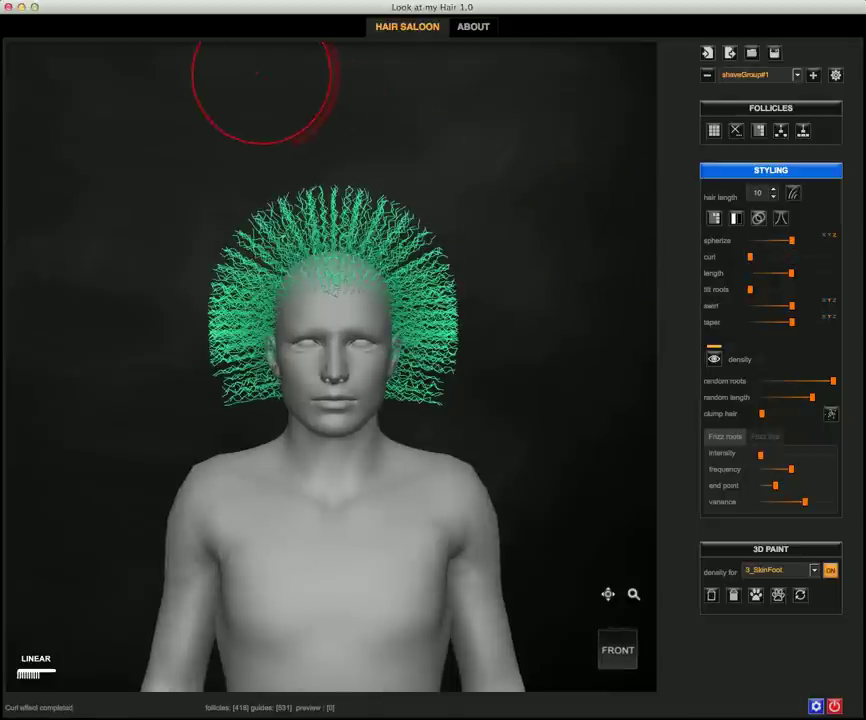
pyautogui.moveTo(241, 72)
pyautogui.mouseDown(button='middle')
pyautogui.moveTo(277, 72)
pyautogui.moveTo(286, 40)
pyautogui.moveTo(286, 58)
pyautogui.moveTo(236, 81)
pyautogui.mouseUp(button='middle')
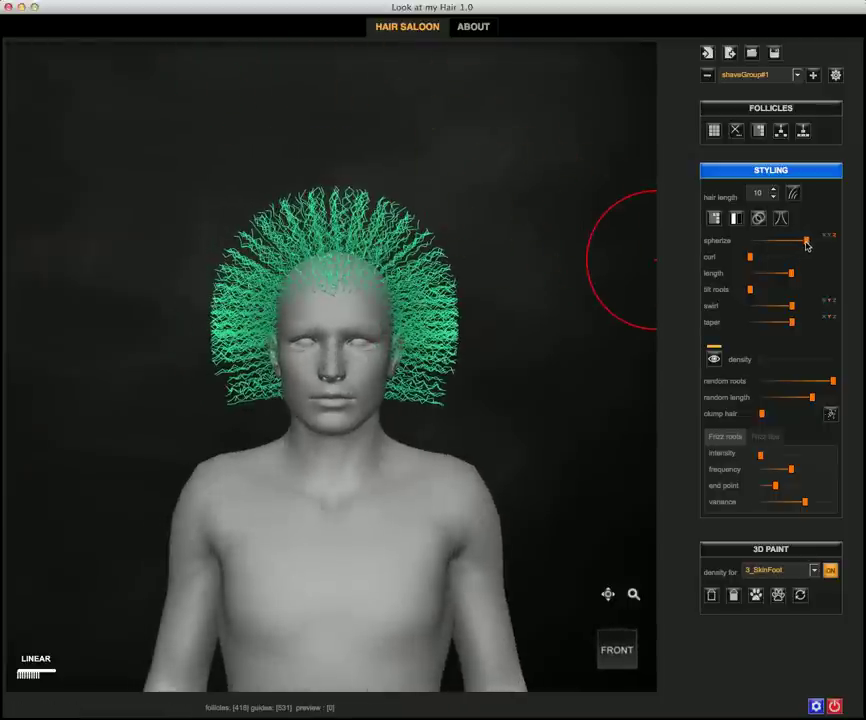
pyautogui.moveTo(813, 243); pyautogui.dragTo(811, 244)
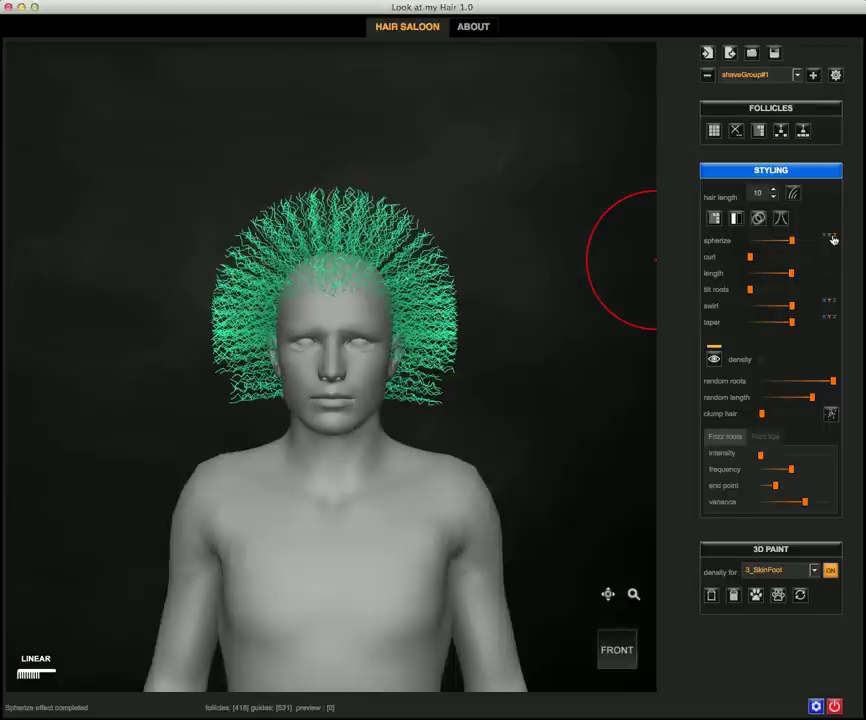
pyautogui.moveTo(808, 246)
pyautogui.mouseDown()
pyautogui.moveTo(825, 245)
pyautogui.moveTo(806, 243)
pyautogui.mouseUp()
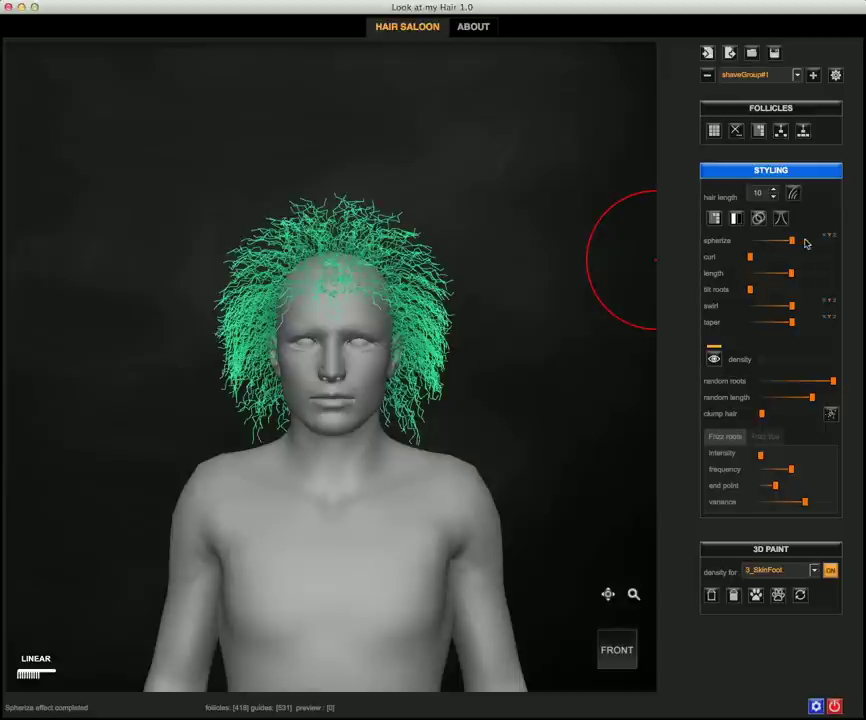
# Step: Preview the full hair and examine the curly style from an angle
pyautogui.moveTo(199, 93); pyautogui.dragTo(240, 87)
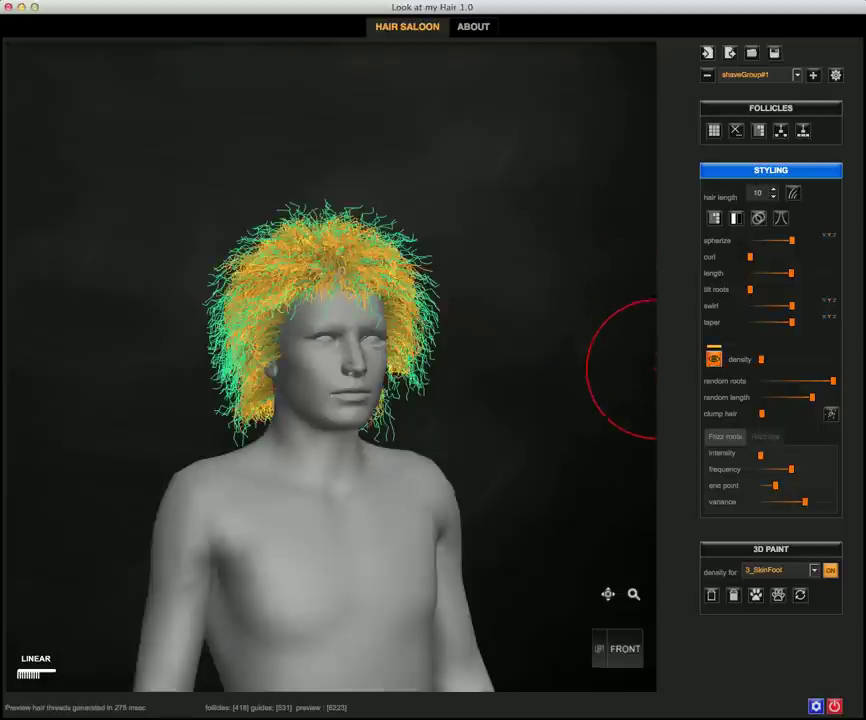
pyautogui.moveTo(559, 426); pyautogui.dragTo(656, 424, button='middle')
pyautogui.press('Right')
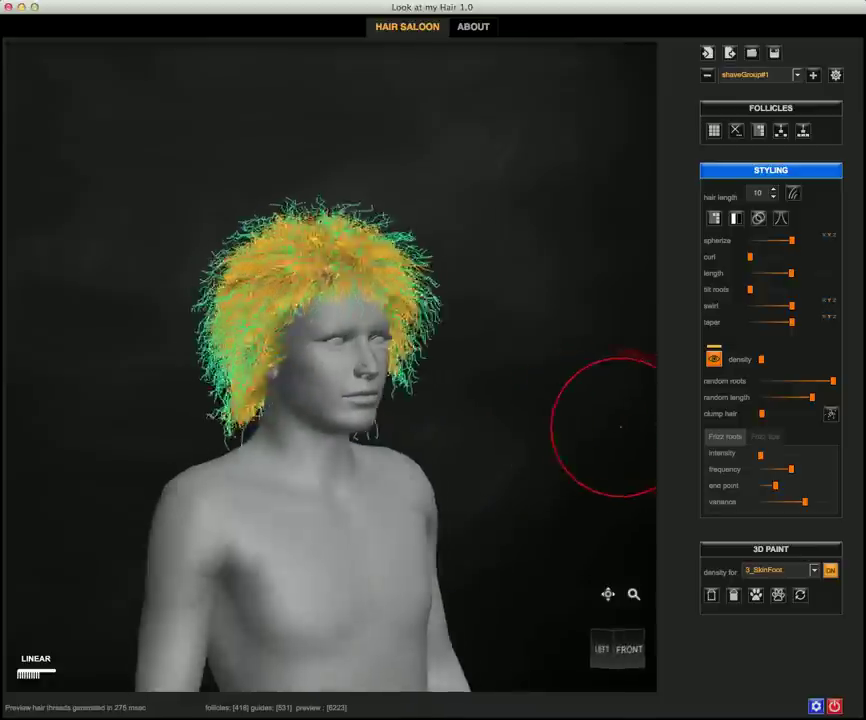
# Step: Turn off the hair preview and shorten the curly guide hair with the Length effect
pyautogui.click(713, 362)
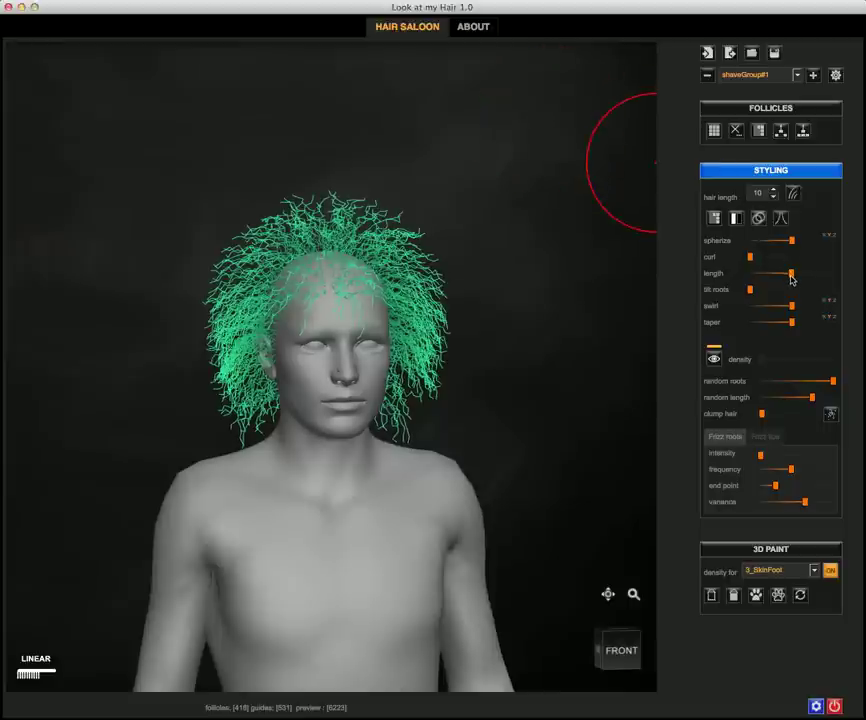
pyautogui.moveTo(808, 277)
pyautogui.mouseDown()
pyautogui.moveTo(762, 279)
pyautogui.moveTo(791, 274)
pyautogui.mouseUp()
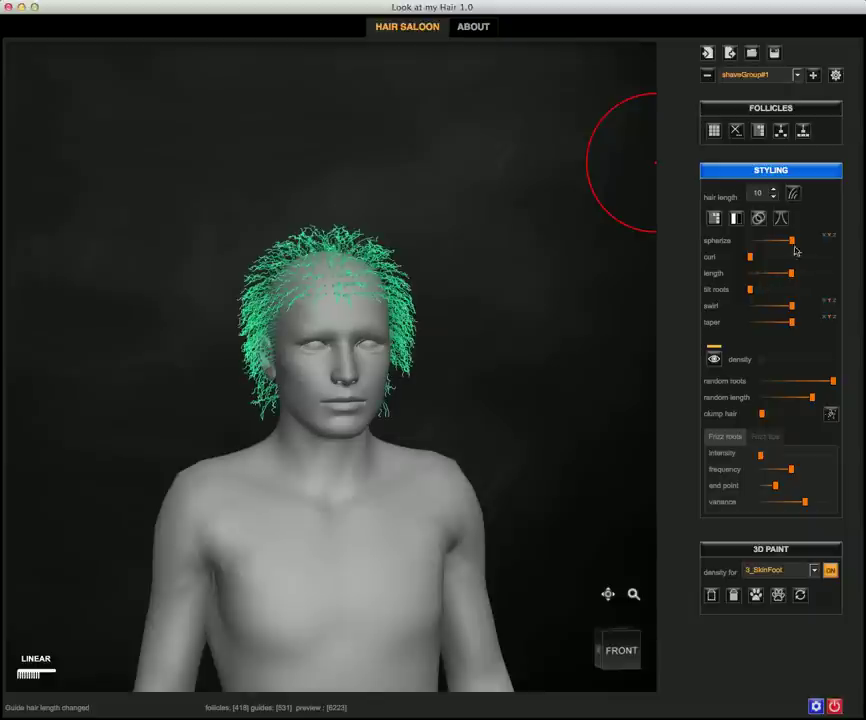
# Step: Regenerate the straight guide hair at length 10 and apply a strong Tilt Roots effect
pyautogui.click(790, 192)
pyautogui.click(409, 370)
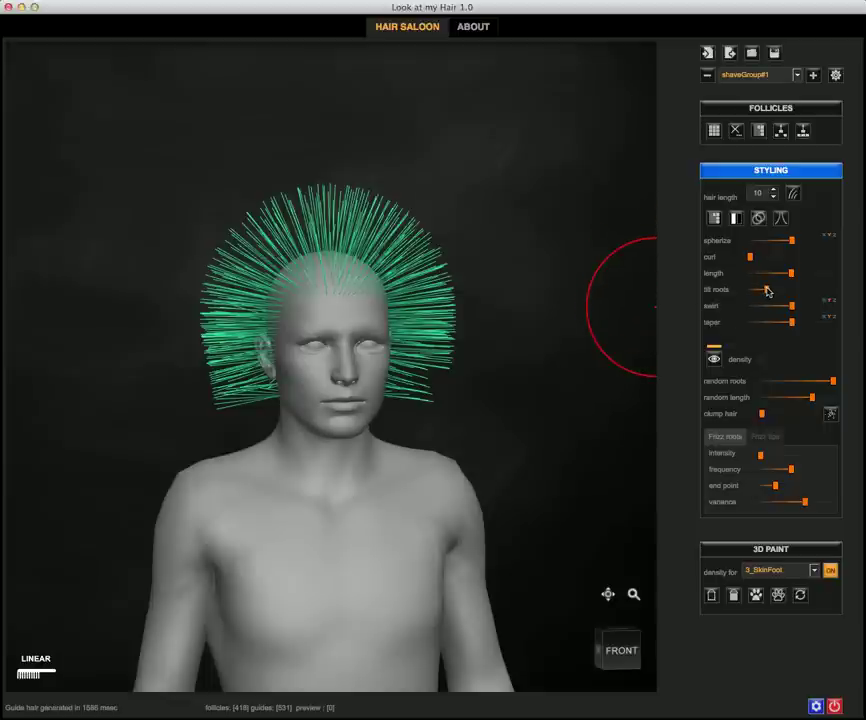
pyautogui.moveTo(773, 292); pyautogui.dragTo(750, 290)
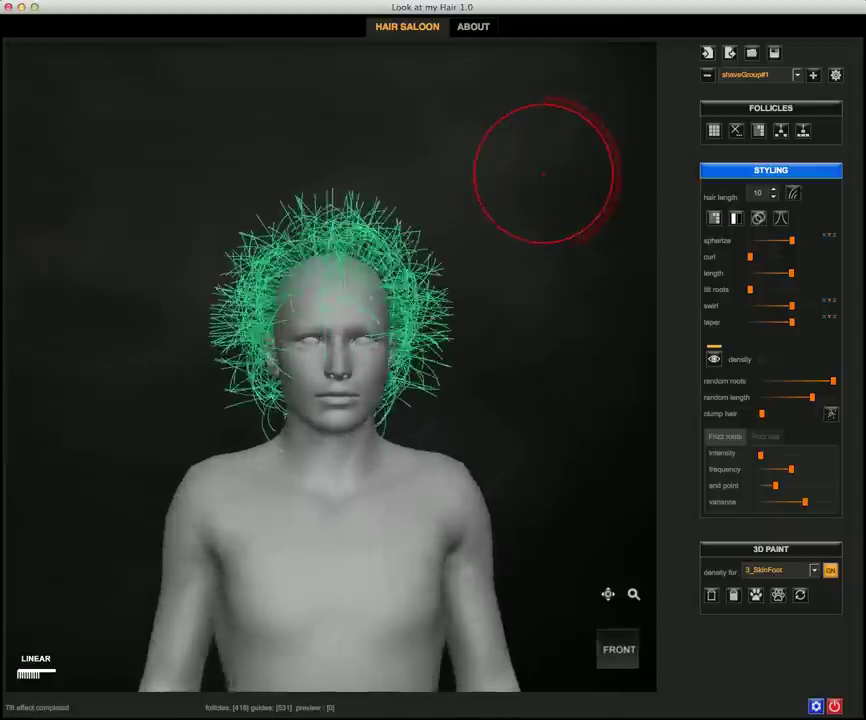
# Step: Regenerate the guide hair at length 10 and tilt its roots only slightly
pyautogui.click(791, 194)
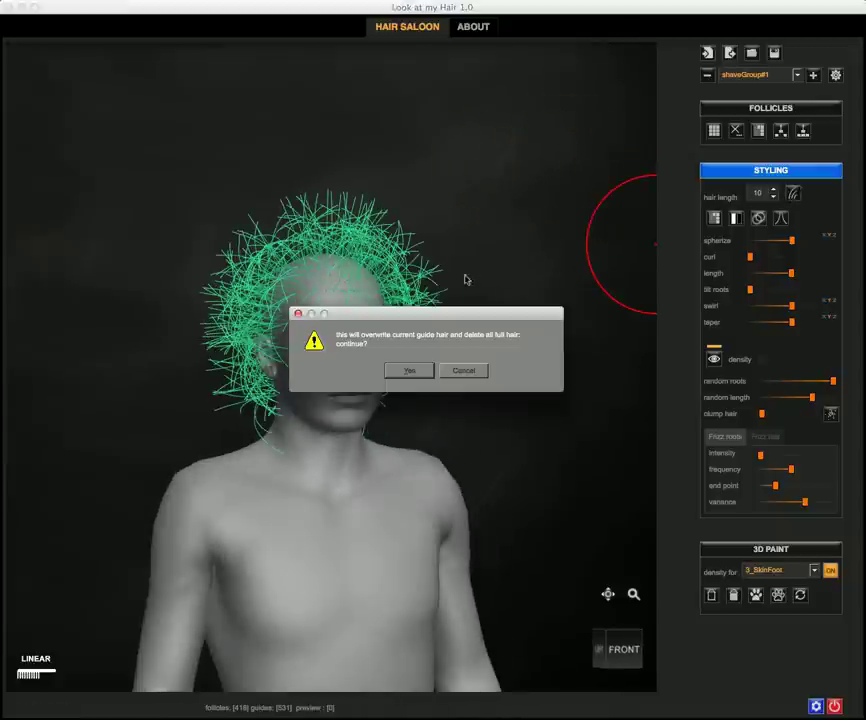
pyautogui.click(405, 370)
pyautogui.scroll(2, 624, 271)
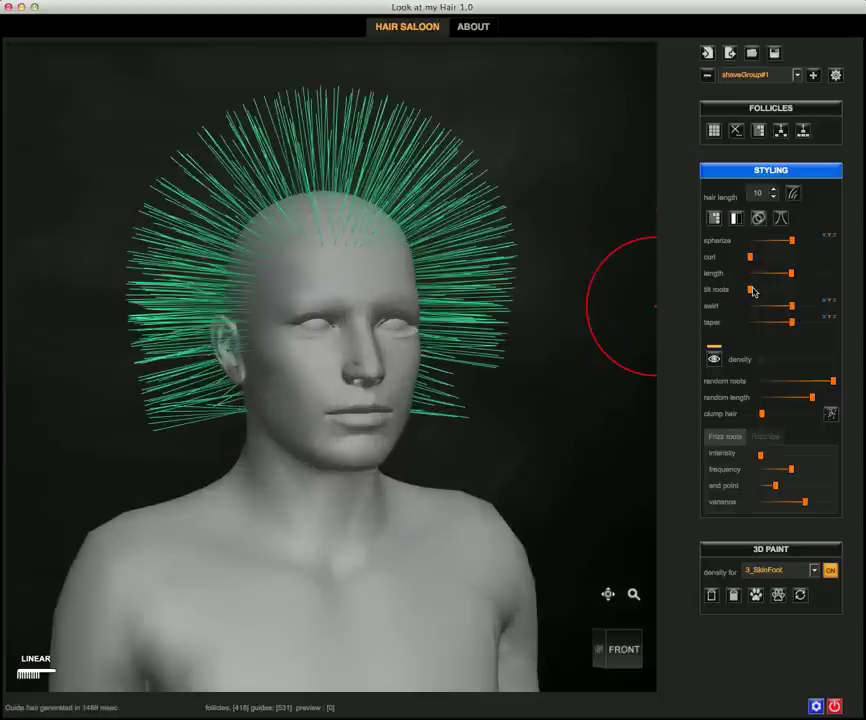
pyautogui.moveTo(757, 292); pyautogui.dragTo(752, 292)
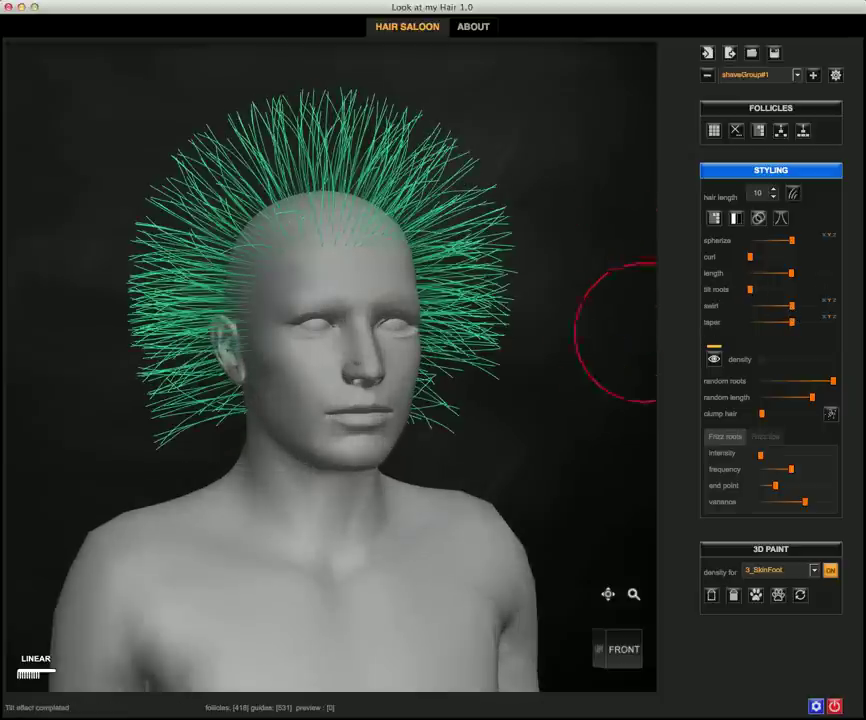
# Step: Swirl the tilted guide hair slightly, switch the Swirl axis to X, and swirl it again
pyautogui.scroll(-3, 600, 350)
pyautogui.moveTo(588, 354)
pyautogui.mouseDown(button='middle')
pyautogui.moveTo(455, 366)
pyautogui.moveTo(232, 348)
pyautogui.moveTo(215, 360)
pyautogui.moveTo(358, 367)
pyautogui.moveTo(605, 358)
pyautogui.moveTo(216, 362)
pyautogui.moveTo(377, 350)
pyautogui.moveTo(541, 353)
pyautogui.mouseUp(button='middle')
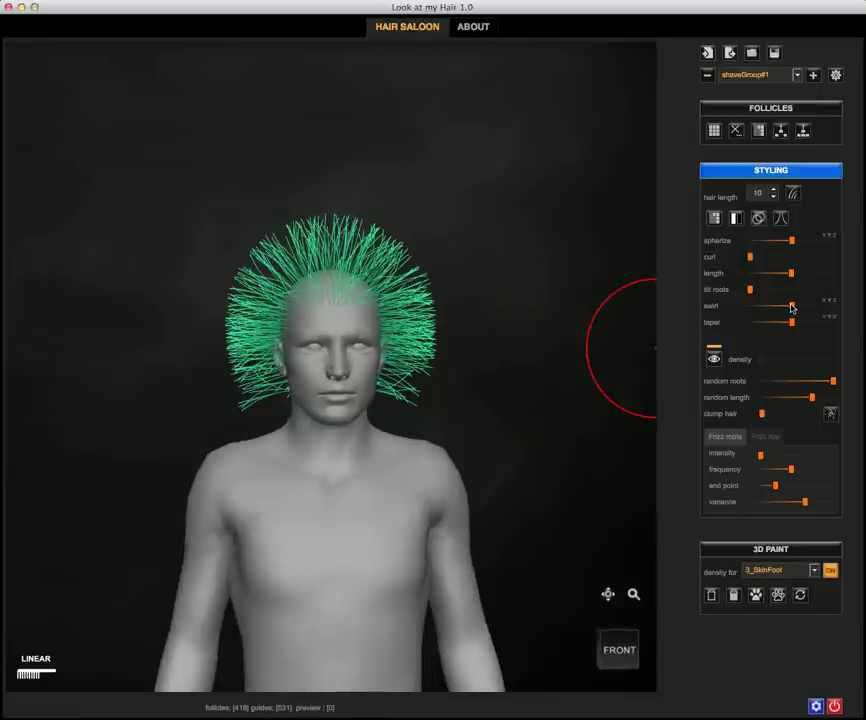
pyautogui.moveTo(809, 308); pyautogui.dragTo(808, 308)
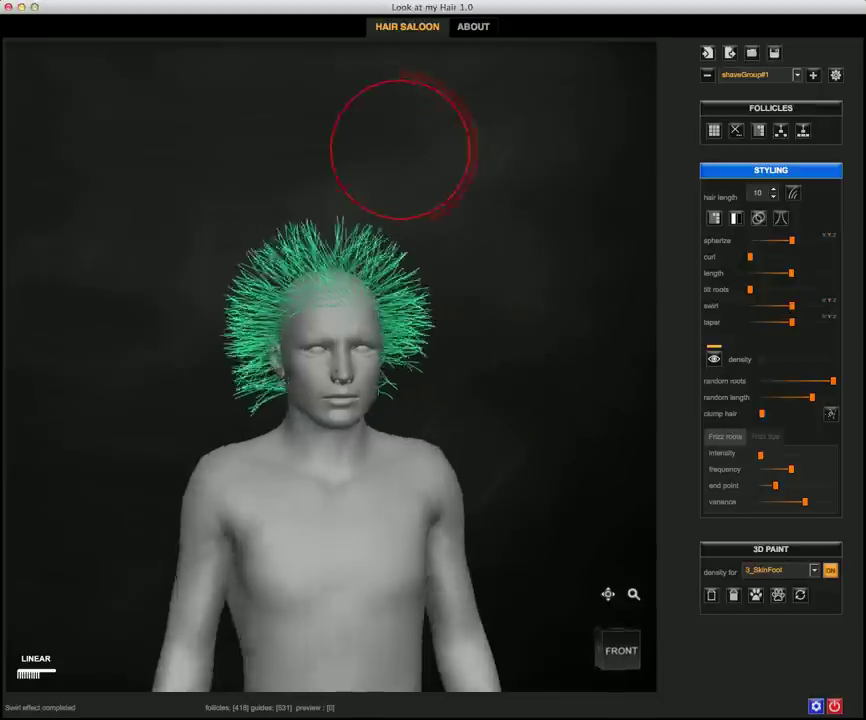
pyautogui.moveTo(387, 135)
pyautogui.mouseDown(button='middle')
pyautogui.moveTo(503, 184)
pyautogui.moveTo(527, 179)
pyautogui.mouseUp(button='middle')
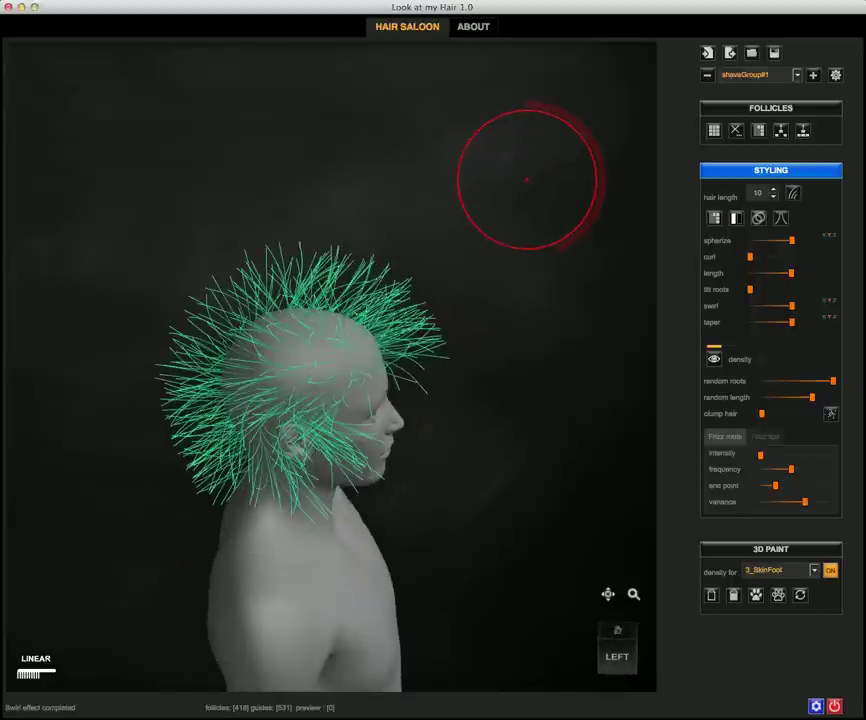
pyautogui.click(792, 309)
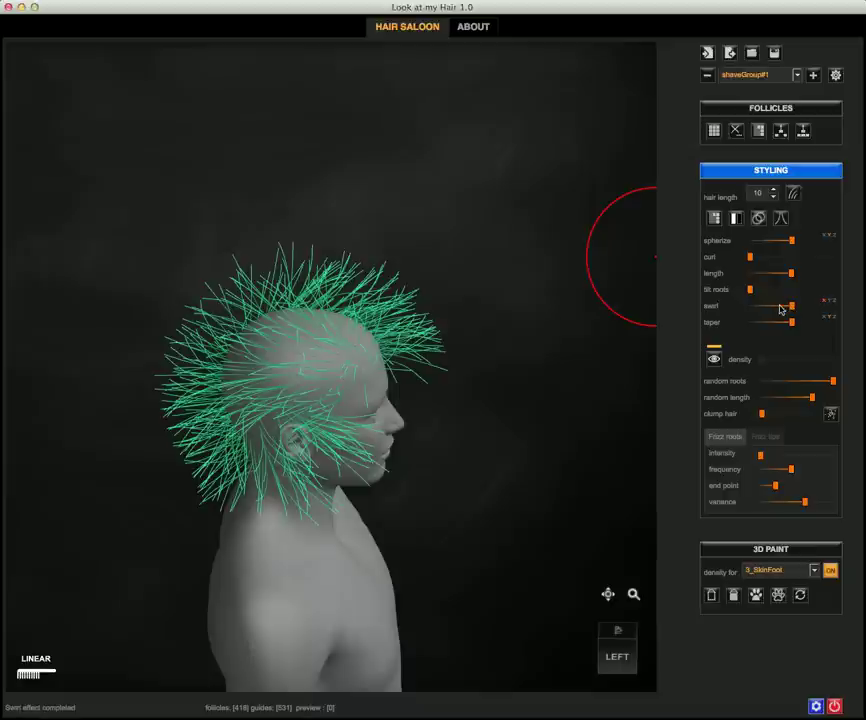
# Step: Preview the swirled hair on the head, view it from the front, and turn the preview off
pyautogui.moveTo(632, 367)
pyautogui.mouseDown(button='middle')
pyautogui.moveTo(470, 410)
pyautogui.moveTo(373, 381)
pyautogui.moveTo(217, 392)
pyautogui.moveTo(695, 369)
pyautogui.mouseUp(button='middle')
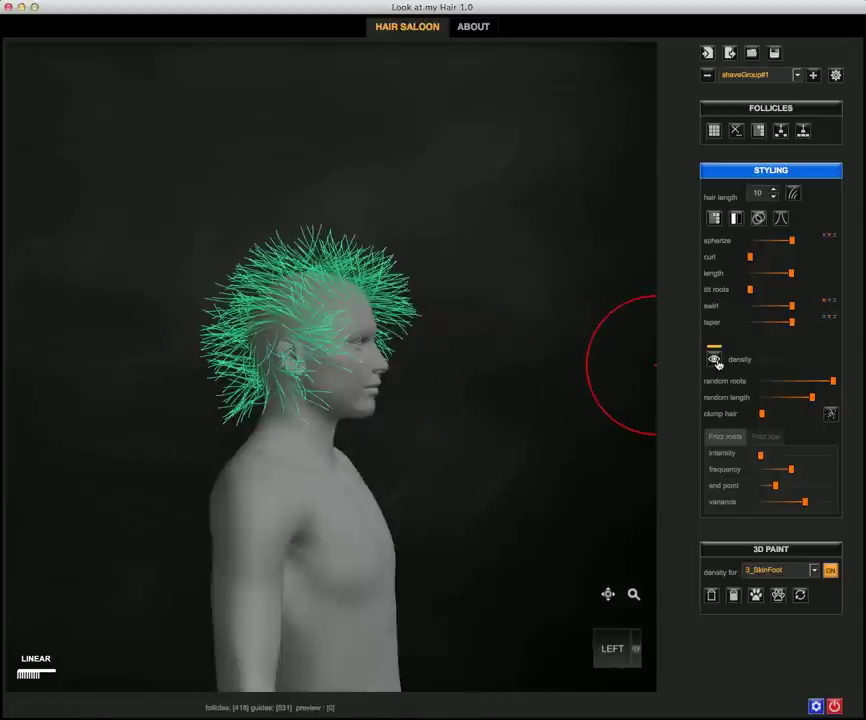
pyautogui.click(714, 360)
pyautogui.moveTo(535, 408); pyautogui.dragTo(410, 412, button='middle')
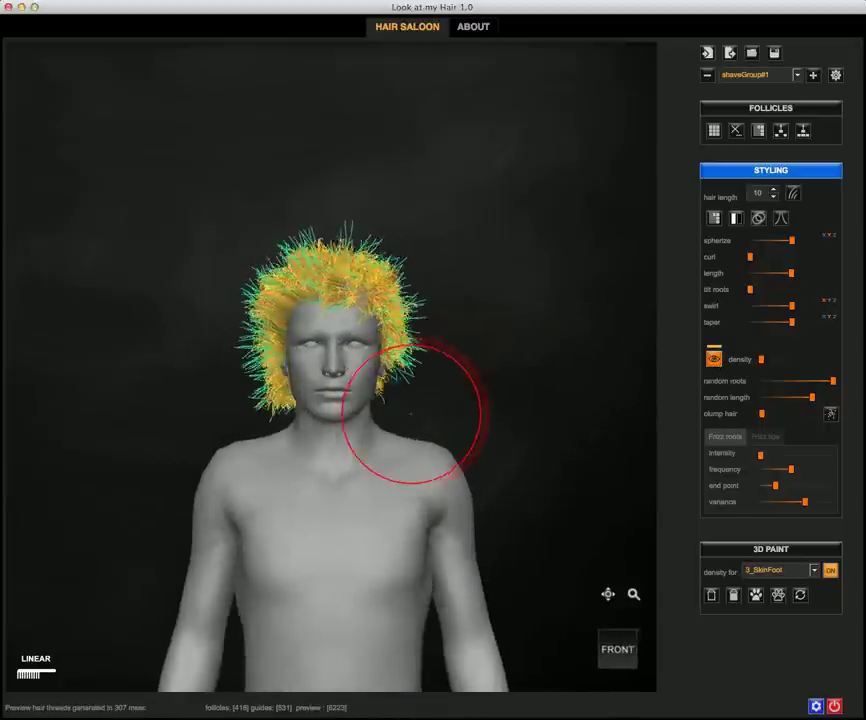
pyautogui.click(714, 358)
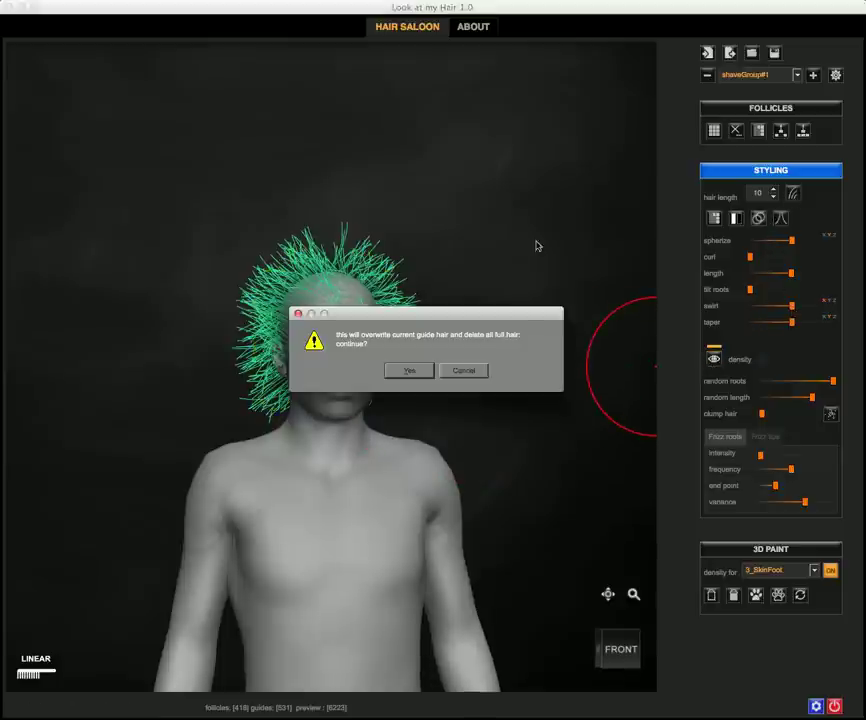
# Step: Regenerate the guide hair at length 10, apply the Taper effect, and regenerate straight guide hair once more
pyautogui.press('Return')
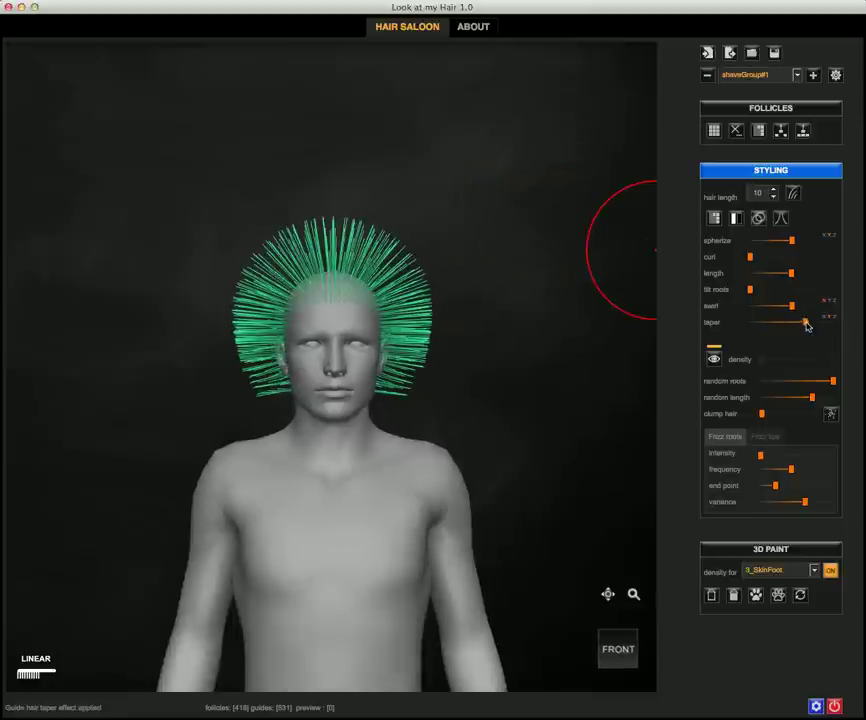
pyautogui.moveTo(807, 325); pyautogui.dragTo(789, 323)
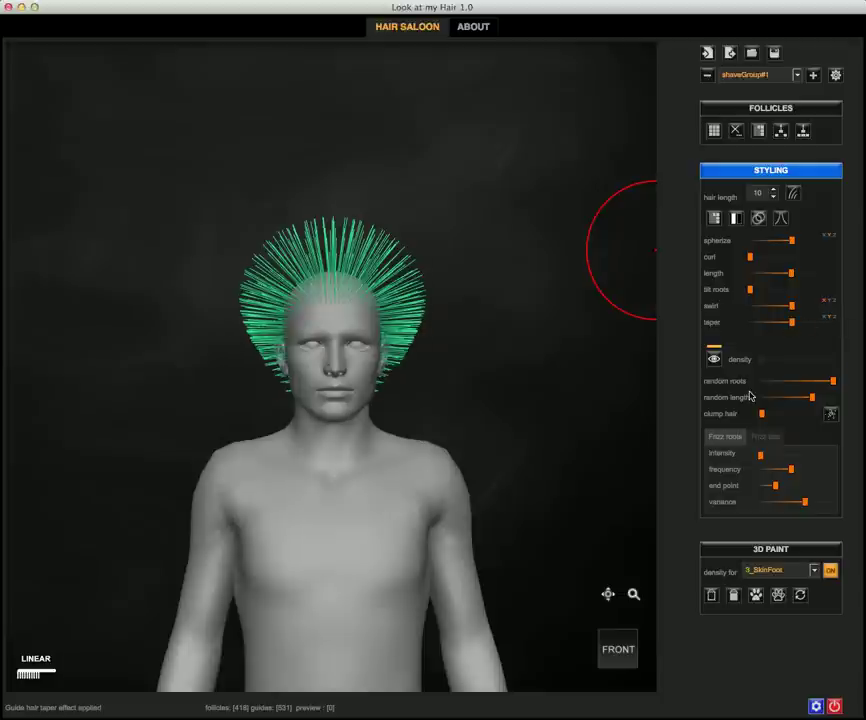
pyautogui.click(791, 198)
pyautogui.press('Return')
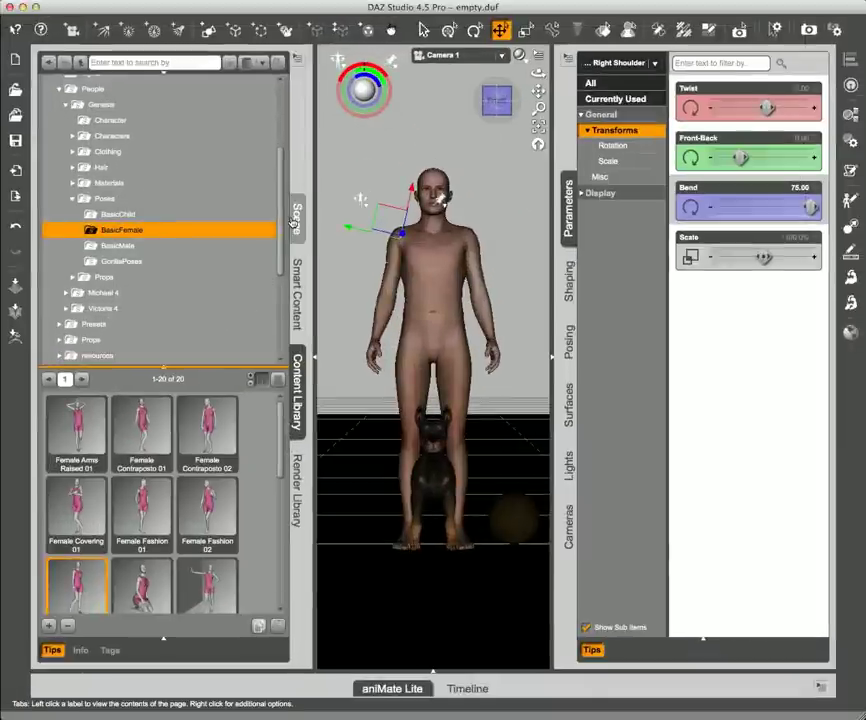
# Step: Check the DAZ Pup in the DAZ Studio scene and import blMilPup_30270 into Look at my Hair, replacing the current project
pyautogui.click(296, 218)
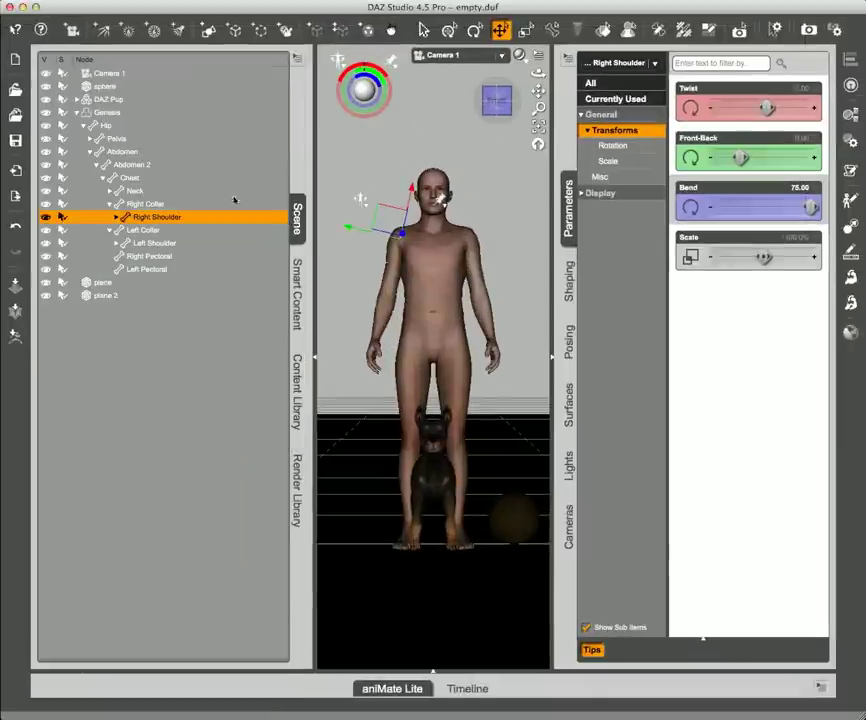
pyautogui.click(94, 100)
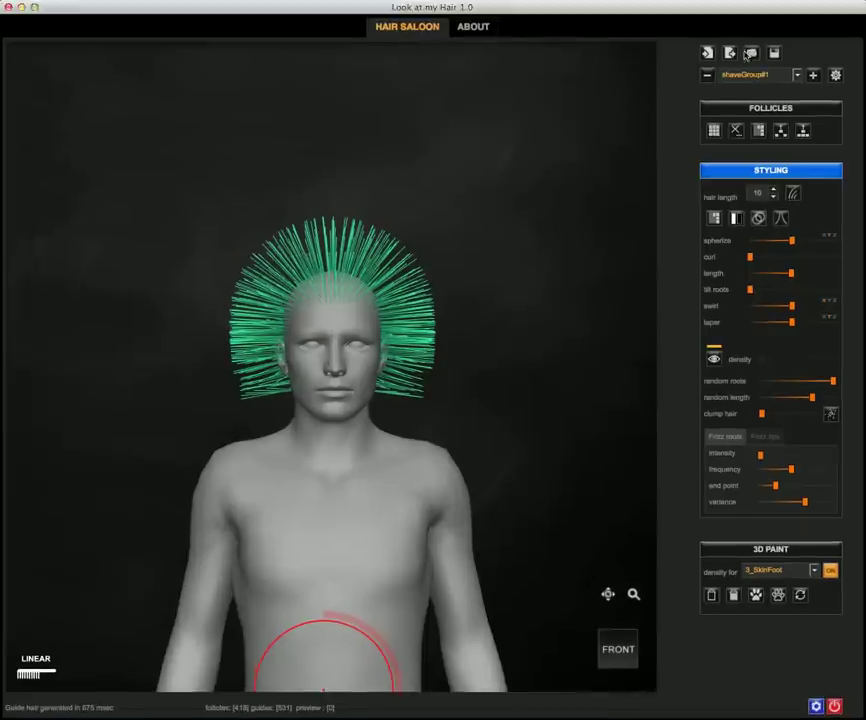
pyautogui.click(751, 54)
pyautogui.press('Escape')
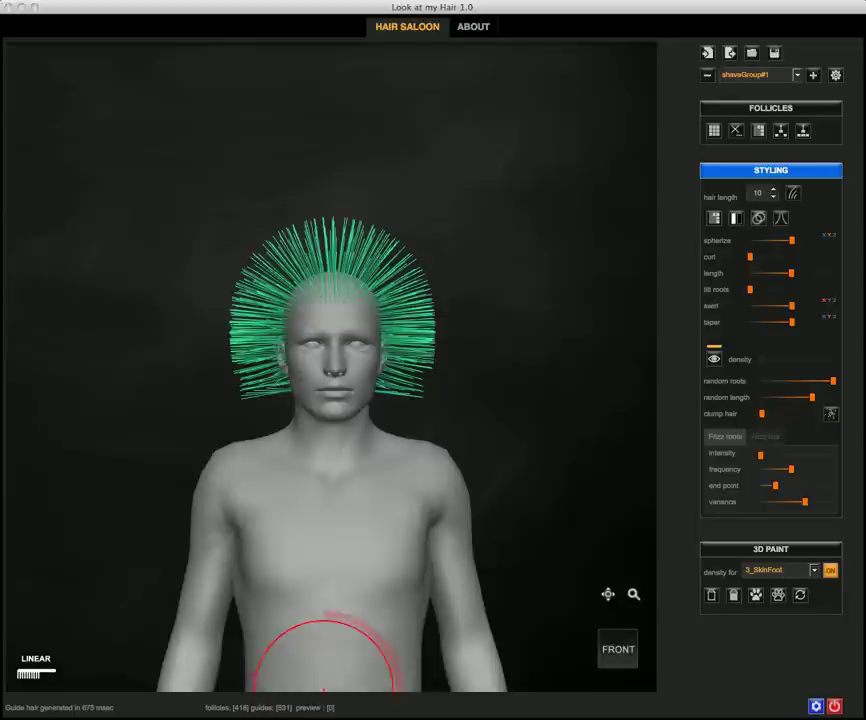
pyautogui.click(708, 54)
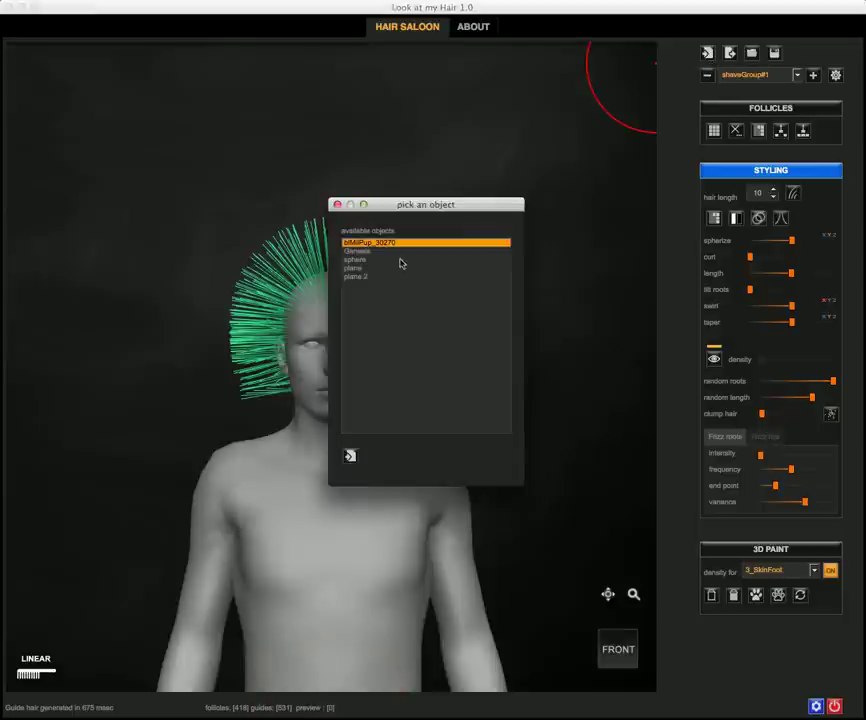
pyautogui.click(349, 457)
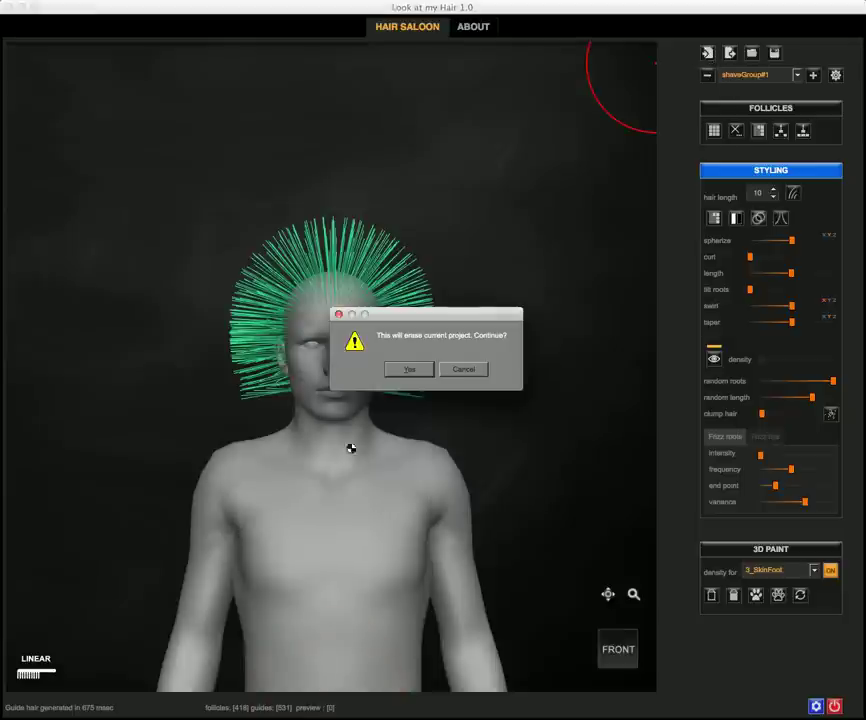
pyautogui.click(334, 313)
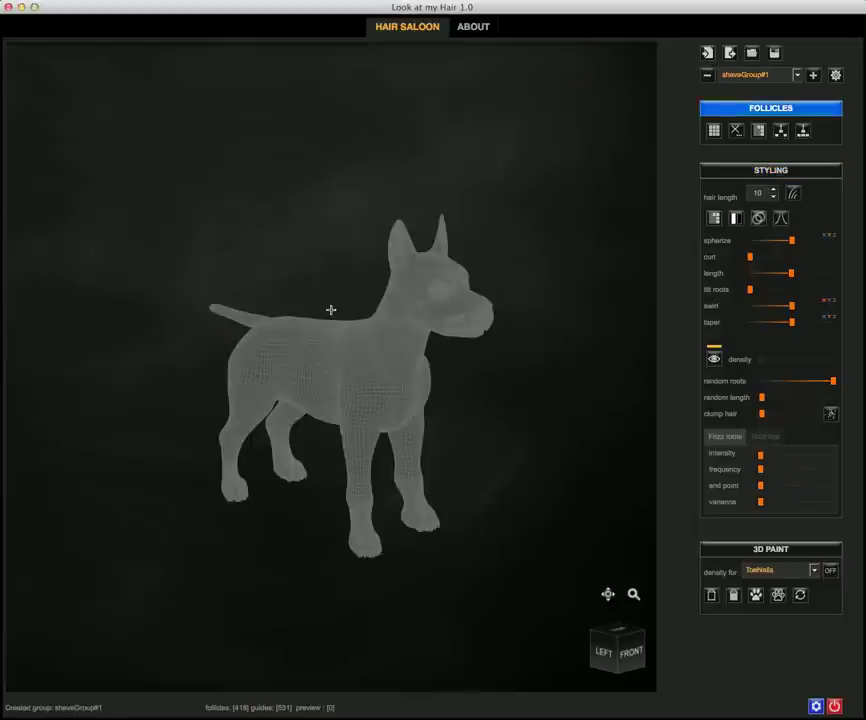
# Step: Add follicles to the dog's Coat surface and generate guide hair at length 10
pyautogui.click(757, 131)
pyautogui.click(420, 364)
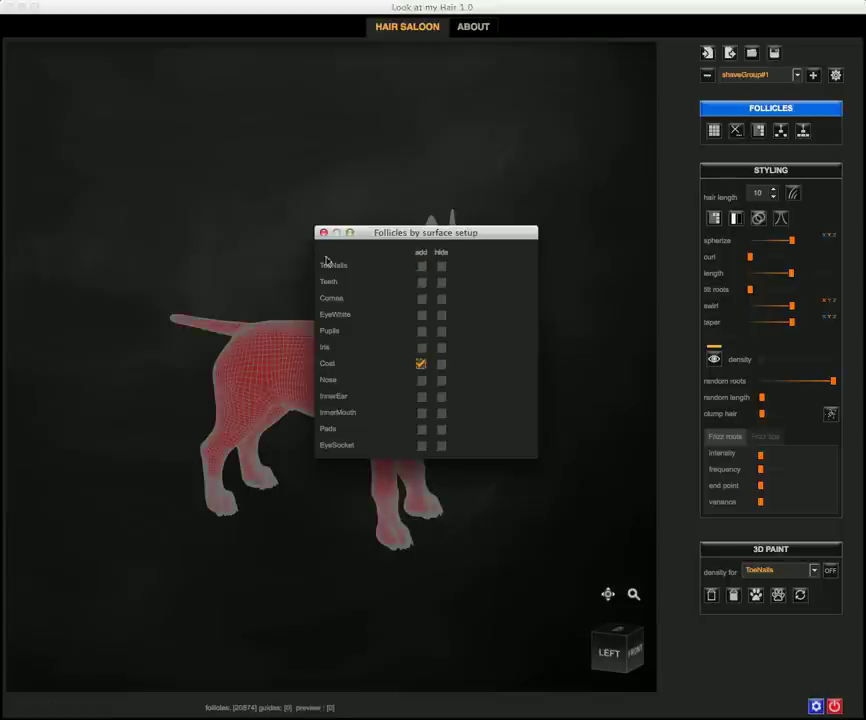
pyautogui.click(323, 233)
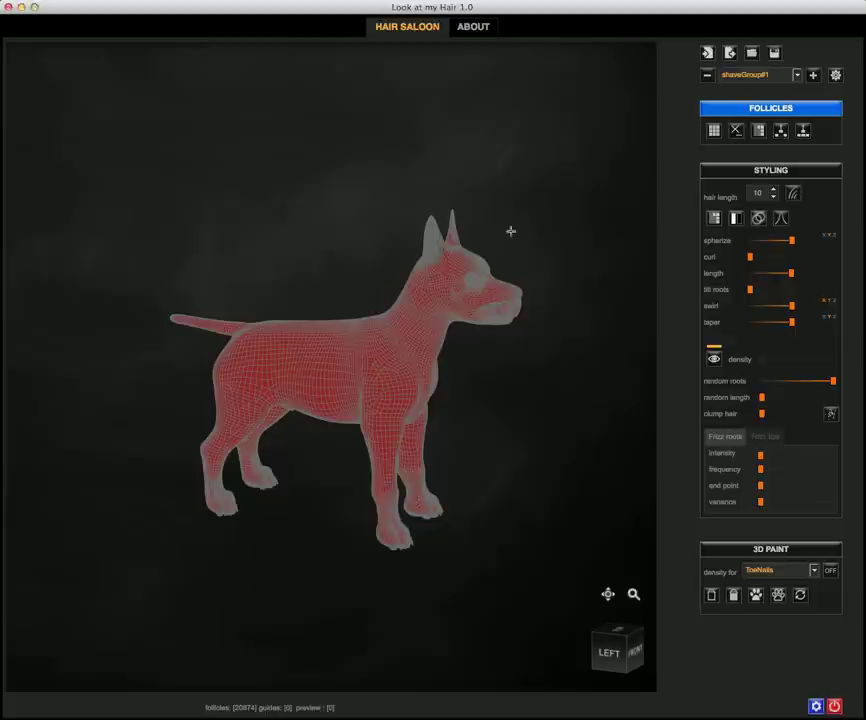
pyautogui.click(793, 196)
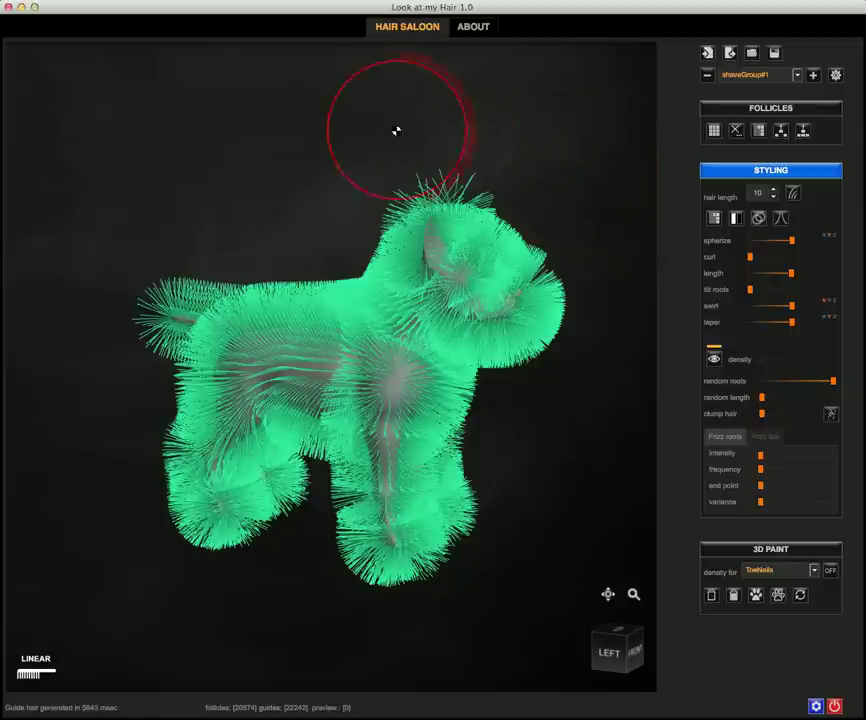
# Step: Apply the Taper effect to the dog's freshly generated guide hair
pyautogui.scroll(-1, 360, 123)
pyautogui.moveTo(380, 125)
pyautogui.mouseDown(button='middle')
pyautogui.moveTo(263, 111)
pyautogui.moveTo(371, 97)
pyautogui.moveTo(489, 110)
pyautogui.moveTo(361, 118)
pyautogui.moveTo(497, 112)
pyautogui.moveTo(383, 100)
pyautogui.moveTo(281, 115)
pyautogui.mouseUp(button='middle')
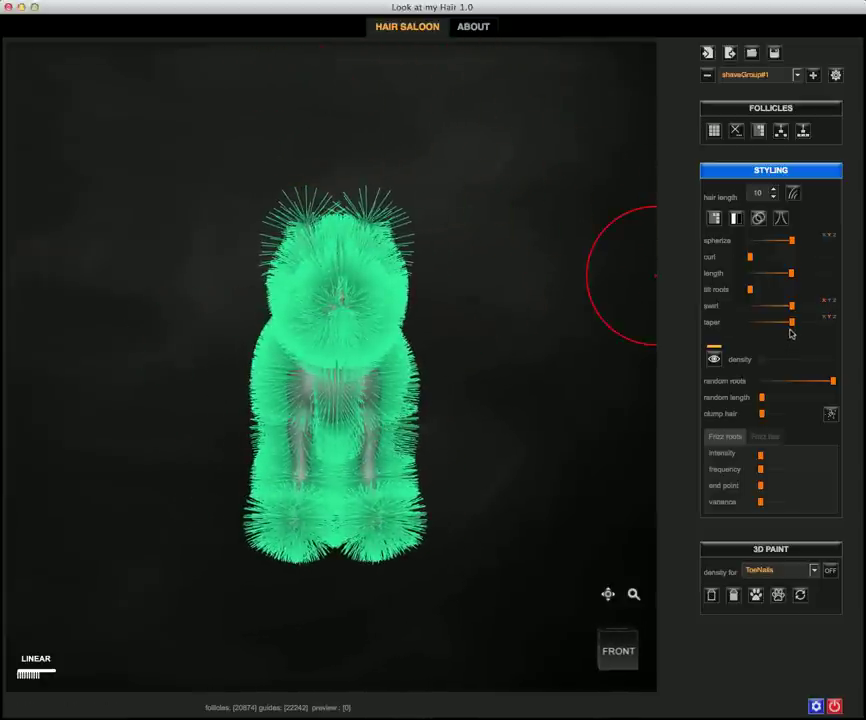
pyautogui.moveTo(794, 323); pyautogui.dragTo(819, 326)
pyautogui.moveTo(543, 387); pyautogui.dragTo(656, 376, button='middle')
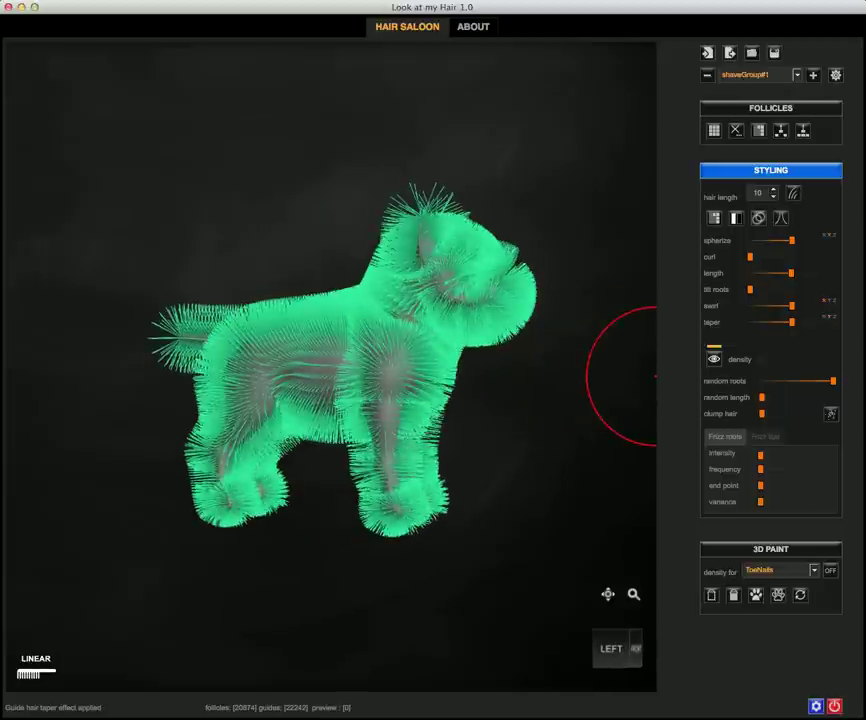
# Step: Shorten the dog's guide hair with the Length effect and taper it again
pyautogui.moveTo(655, 376)
pyautogui.mouseDown()
pyautogui.moveTo(499, 380)
pyautogui.moveTo(609, 389)
pyautogui.mouseUp()
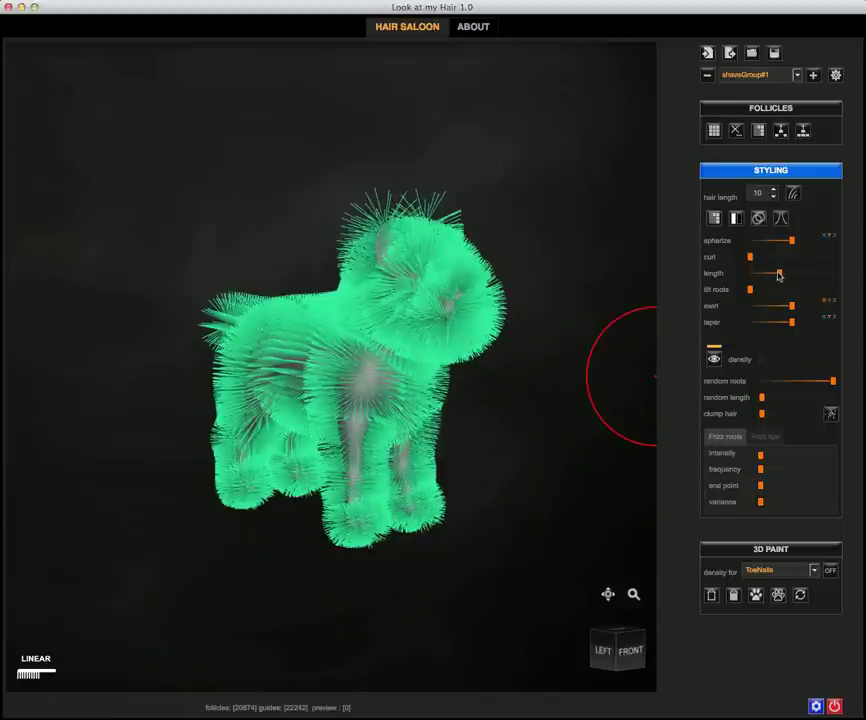
pyautogui.moveTo(779, 274); pyautogui.dragTo(791, 273)
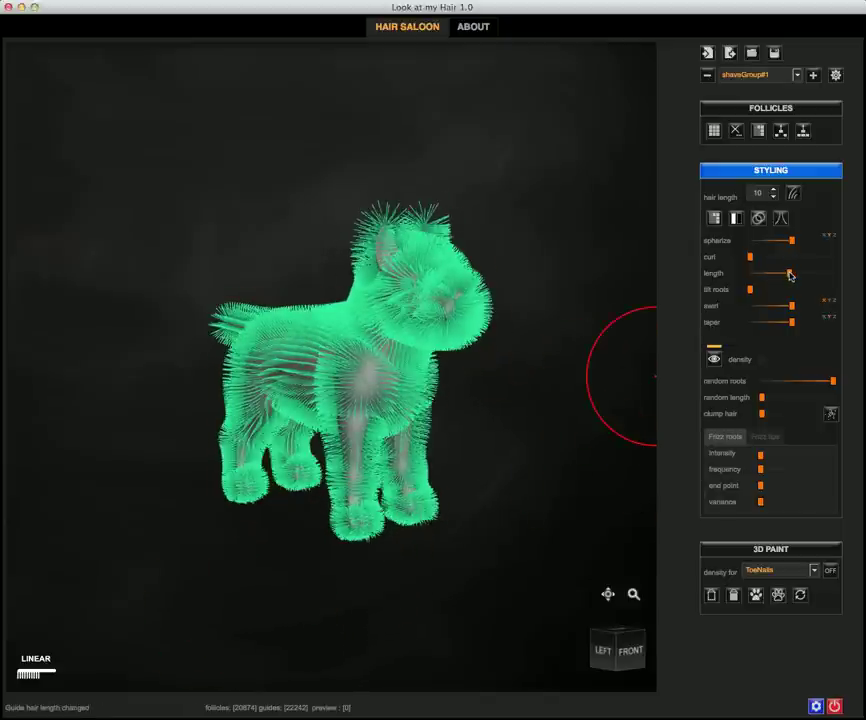
pyautogui.moveTo(833, 323); pyautogui.dragTo(795, 329)
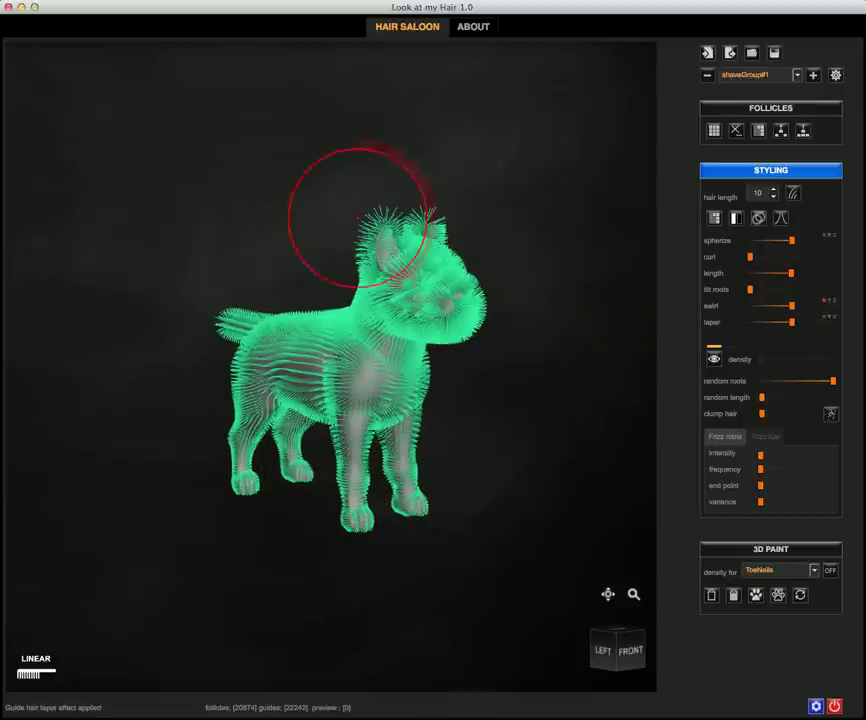
# Step: Enlarge the styling brush and set its falloff to smooth
pyautogui.moveTo(163, 147)
pyautogui.mouseDown()
pyautogui.moveTo(217, 170)
pyautogui.moveTo(263, 166)
pyautogui.moveTo(273, 251)
pyautogui.moveTo(208, 200)
pyautogui.moveTo(195, 170)
pyautogui.mouseUp()
pyautogui.moveTo(258, 170)
pyautogui.mouseDown()
pyautogui.moveTo(155, 170)
pyautogui.moveTo(205, 168)
pyautogui.moveTo(110, 180)
pyautogui.mouseUp()
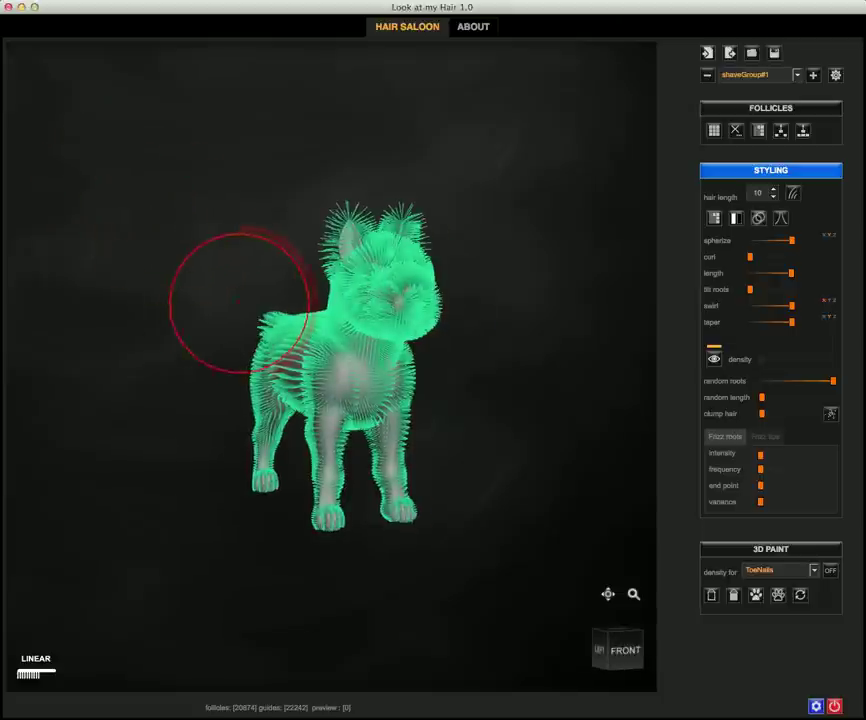
pyautogui.moveTo(199, 383)
pyautogui.mouseDown()
pyautogui.moveTo(170, 259)
pyautogui.moveTo(217, 331)
pyautogui.mouseUp()
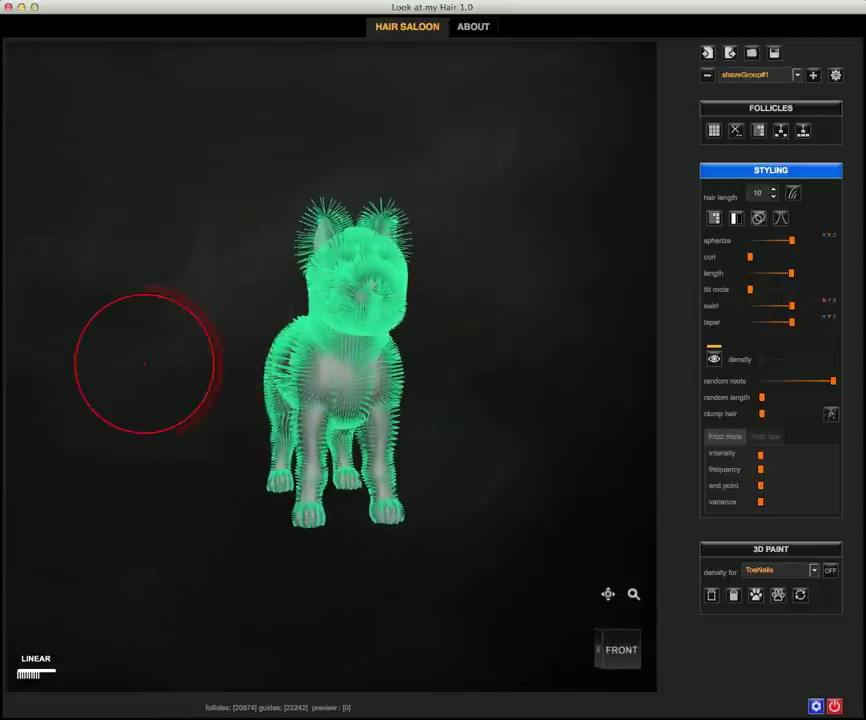
pyautogui.moveTo(145, 367)
pyautogui.mouseDown()
pyautogui.moveTo(270, 363)
pyautogui.moveTo(332, 331)
pyautogui.mouseUp()
pyautogui.rightClick(297, 324)
pyautogui.moveTo(302, 289); pyautogui.dragTo(328, 288)
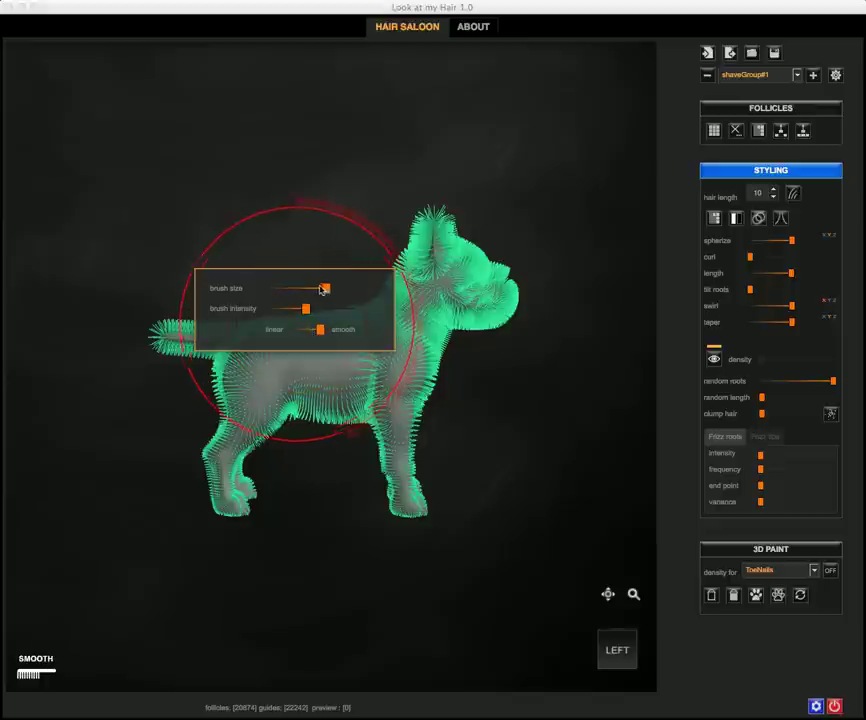
# Step: Switch to the scale brush and shorten the guide hair on the dog's ears, face and neck
pyautogui.moveTo(287, 194); pyautogui.dragTo(254, 273, button='middle')
pyautogui.press('s')
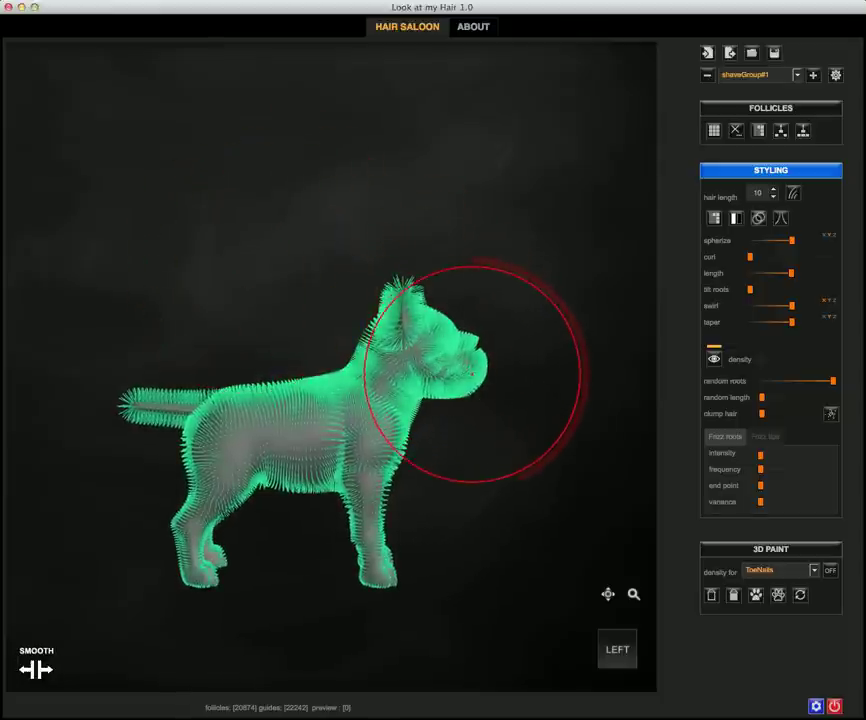
pyautogui.scroll(-1, 458, 366)
pyautogui.press('s')
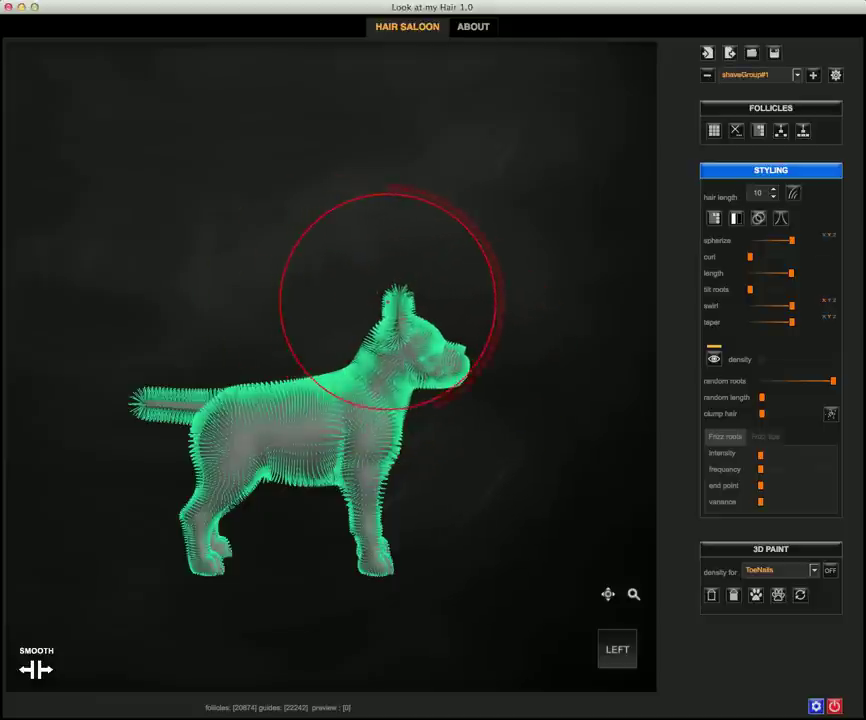
pyautogui.moveTo(367, 296); pyautogui.dragTo(409, 324)
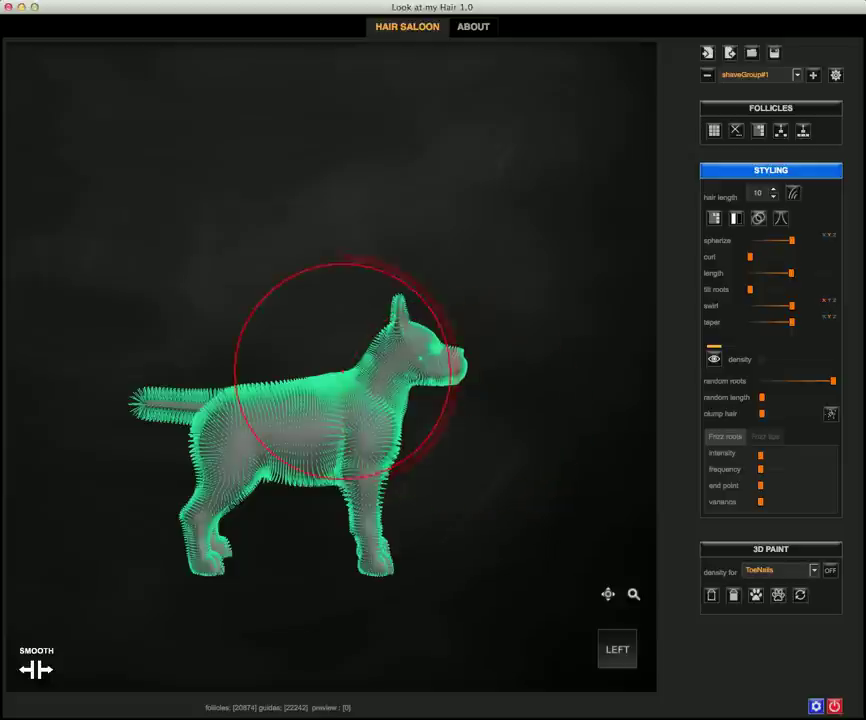
# Step: Shorten and smooth the guide hair on the dog's tail and hindquarters, alternating between the comb and scale brushes
pyautogui.press('s')
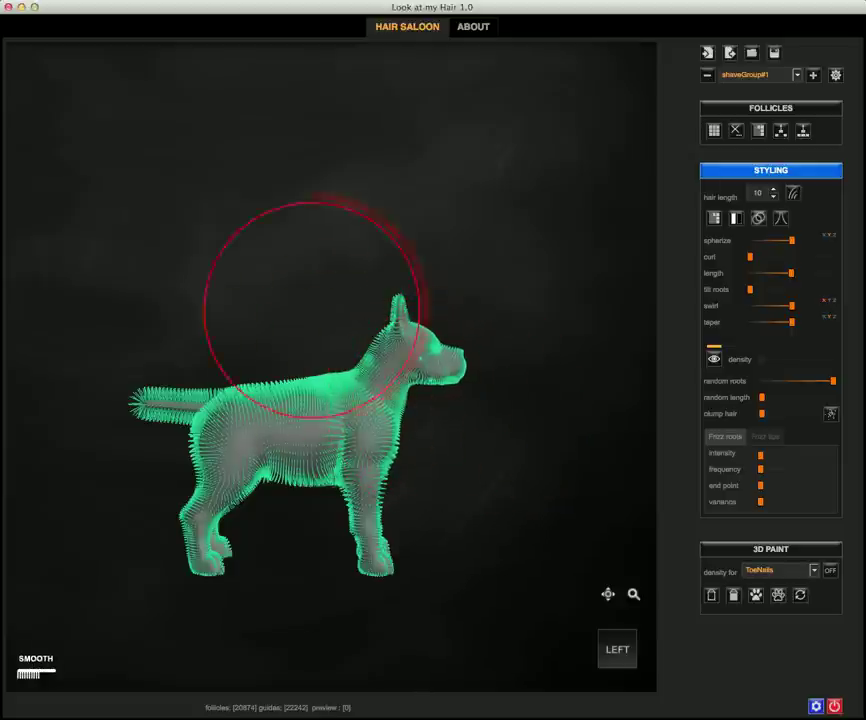
pyautogui.moveTo(220, 195)
pyautogui.mouseDown()
pyautogui.moveTo(87, 187)
pyautogui.moveTo(137, 196)
pyautogui.moveTo(460, 200)
pyautogui.moveTo(220, 194)
pyautogui.mouseUp()
pyautogui.moveTo(223, 189)
pyautogui.keyDown('alt'); pyautogui.mouseDown(button='middle')
pyautogui.moveTo(234, 195)
pyautogui.moveTo(408, 130)
pyautogui.mouseUp(button='middle'); pyautogui.keyUp('alt')
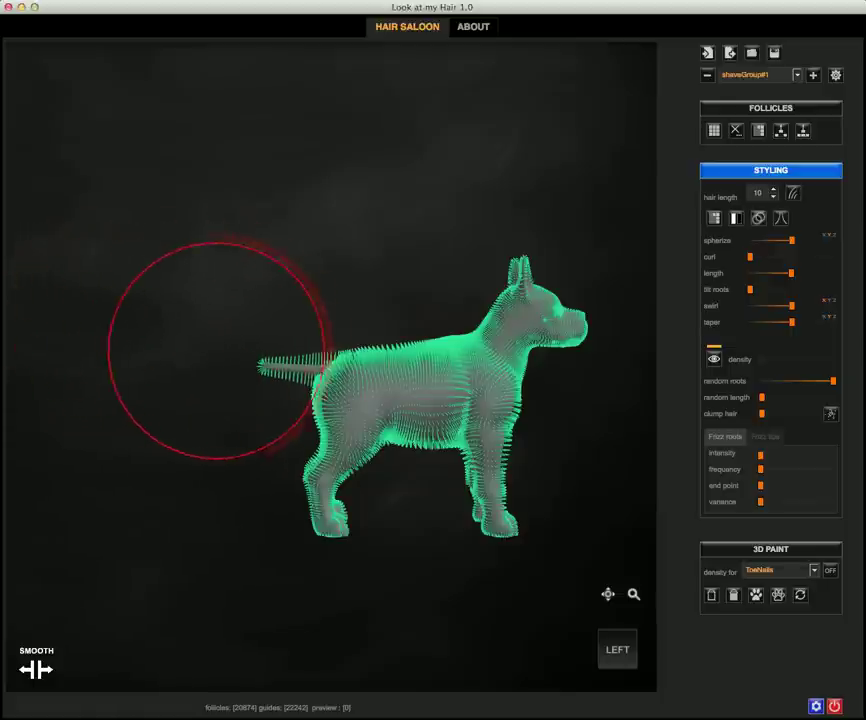
pyautogui.press('c')
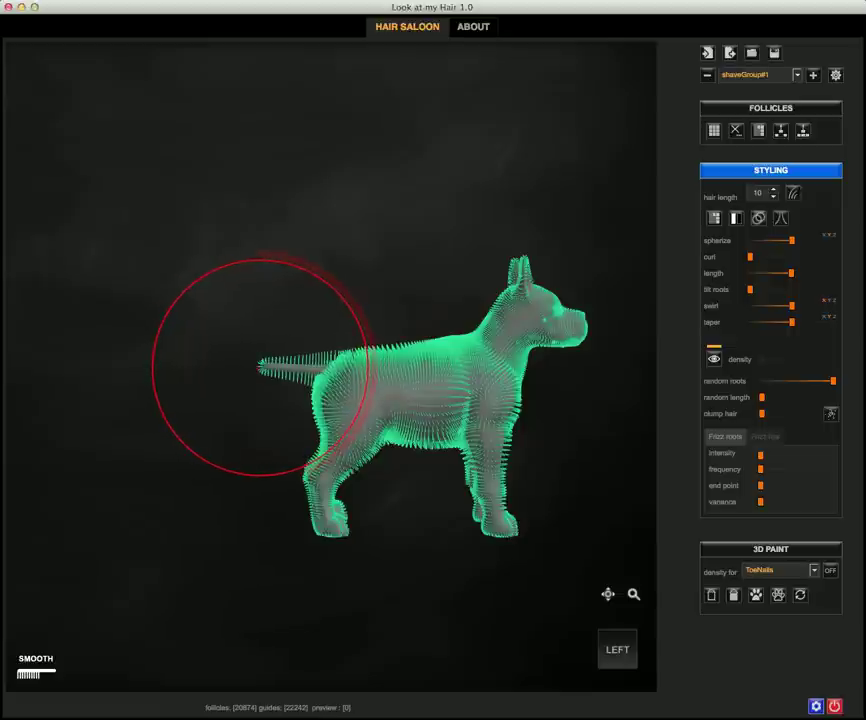
pyautogui.moveTo(259, 367); pyautogui.dragTo(264, 368)
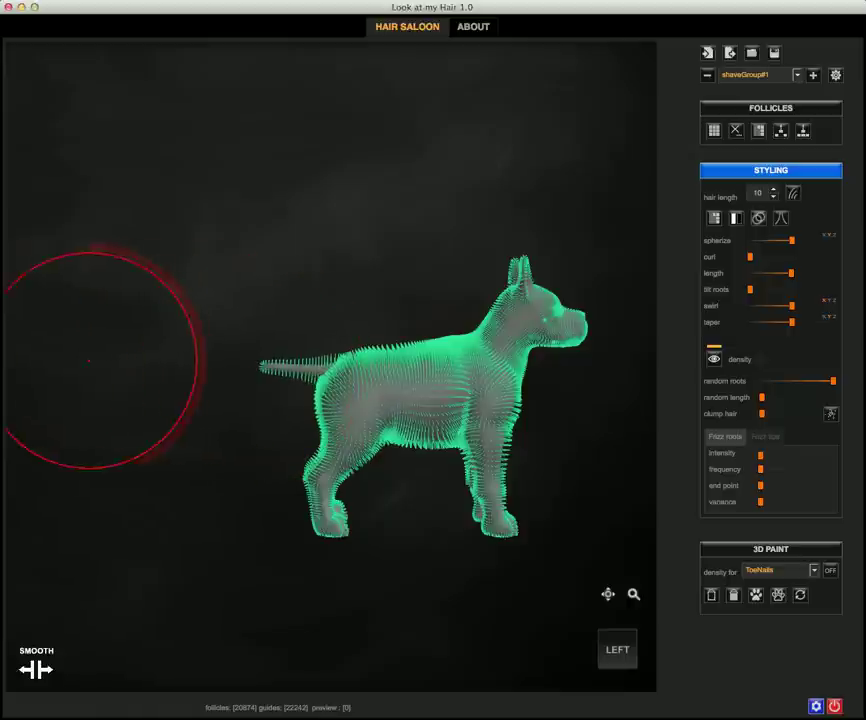
pyautogui.press('s')
pyautogui.moveTo(176, 479)
pyautogui.mouseDown()
pyautogui.moveTo(130, 483)
pyautogui.moveTo(323, 484)
pyautogui.moveTo(167, 483)
pyautogui.mouseUp()
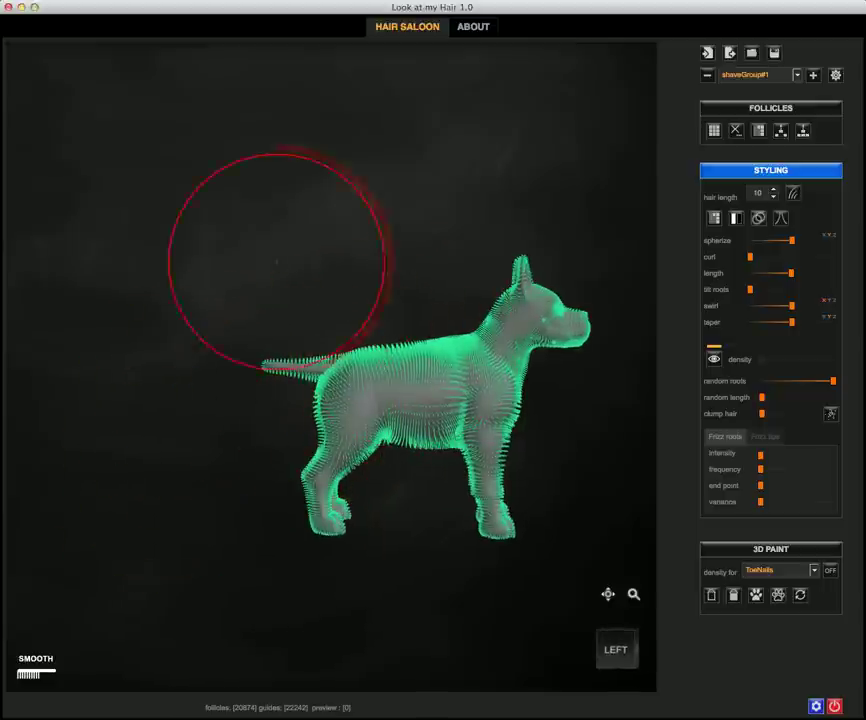
# Step: Apply another Taper effect to the brushed guide hair and check it from the front and side
pyautogui.moveTo(283, 191); pyautogui.dragTo(257, 187)
pyautogui.moveTo(257, 186)
pyautogui.mouseDown(button='middle')
pyautogui.moveTo(238, 160)
pyautogui.moveTo(479, 193)
pyautogui.moveTo(228, 155)
pyautogui.moveTo(238, 174)
pyautogui.mouseUp(button='middle')
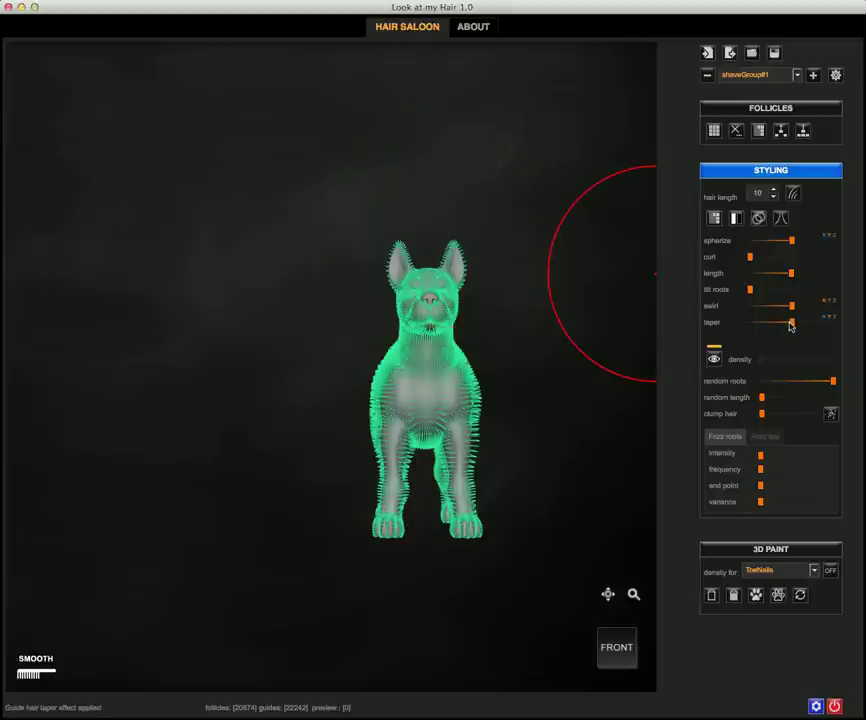
pyautogui.moveTo(184, 323)
pyautogui.mouseDown(button='middle')
pyautogui.moveTo(277, 312)
pyautogui.moveTo(630, 310)
pyautogui.mouseUp(button='middle')
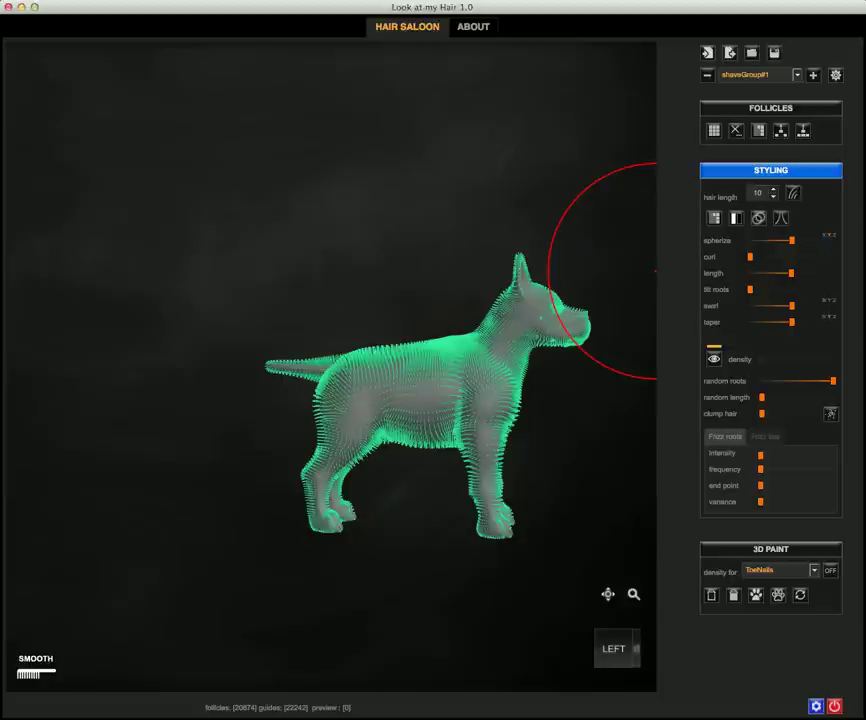
# Step: Reduce the size of the smooth comb brush and frame the dog closer
pyautogui.rightClick(290, 209)
pyautogui.moveTo(309, 174); pyautogui.dragTo(283, 175)
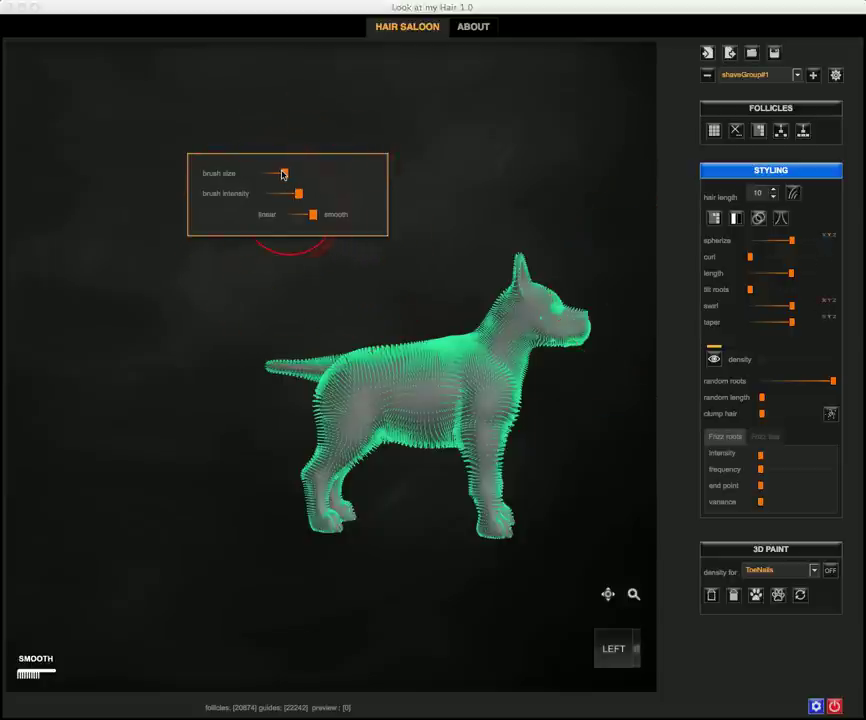
pyautogui.rightClick(283, 174)
pyautogui.scroll(3, 288, 178)
pyautogui.keyDown('alt'); pyautogui.moveTo(288, 178); pyautogui.dragTo(194, 190, button='middle'); pyautogui.keyUp('alt')
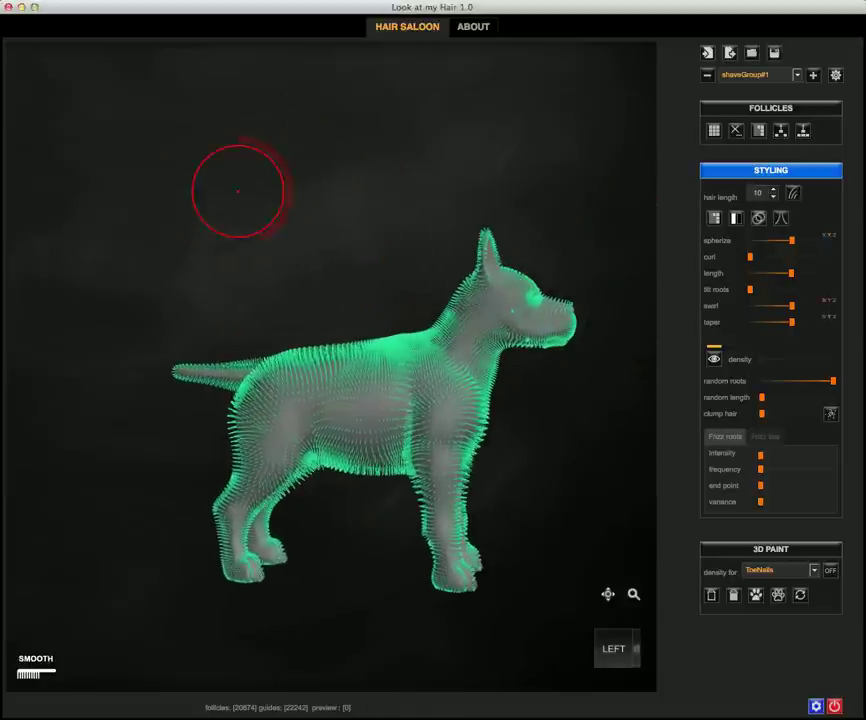
# Step: Apply the Spherize effect to the dog's guide hair and view the coat at an angle
pyautogui.keyDown('alt'); pyautogui.moveTo(238, 191); pyautogui.dragTo(202, 184); pyautogui.keyUp('alt')
pyautogui.moveTo(202, 184); pyautogui.dragTo(188, 186, button='middle')
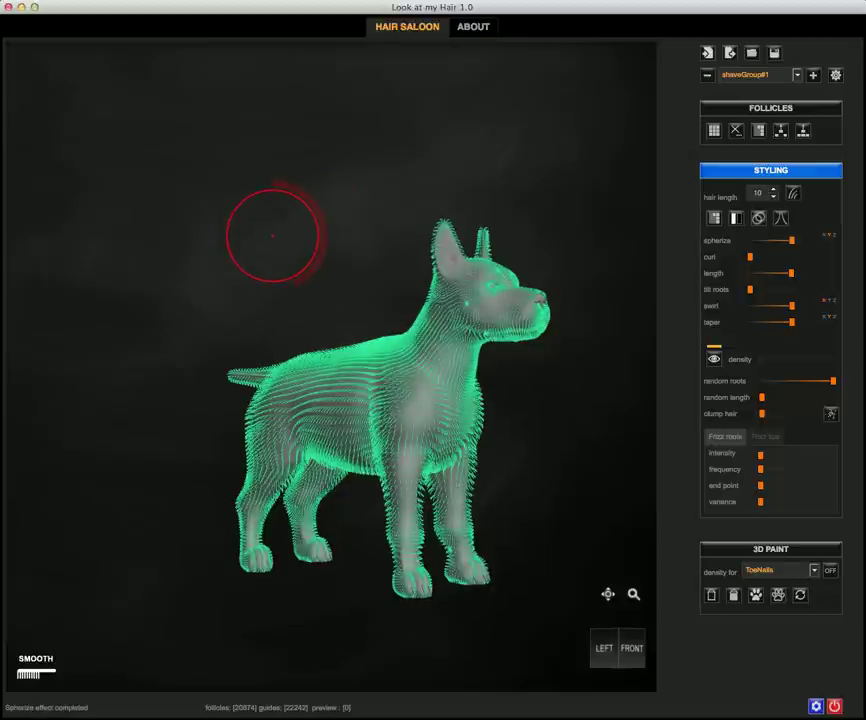
pyautogui.moveTo(296, 227)
pyautogui.mouseDown(button='middle')
pyautogui.moveTo(232, 227)
pyautogui.moveTo(232, 219)
pyautogui.moveTo(152, 231)
pyautogui.moveTo(363, 232)
pyautogui.moveTo(263, 232)
pyautogui.moveTo(330, 237)
pyautogui.moveTo(329, 226)
pyautogui.moveTo(290, 222)
pyautogui.moveTo(187, 228)
pyautogui.moveTo(363, 226)
pyautogui.moveTo(300, 228)
pyautogui.mouseUp(button='middle')
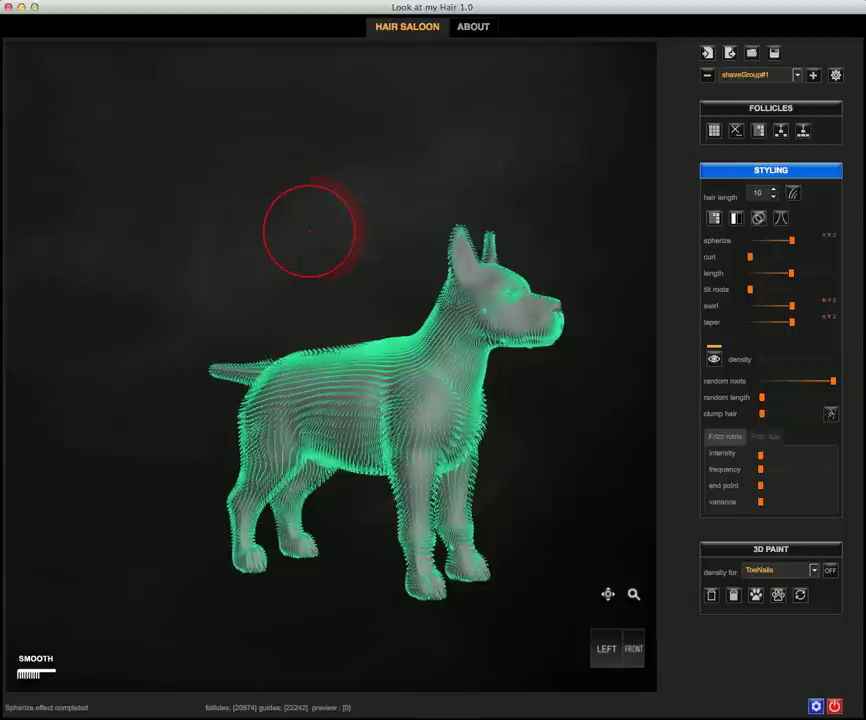